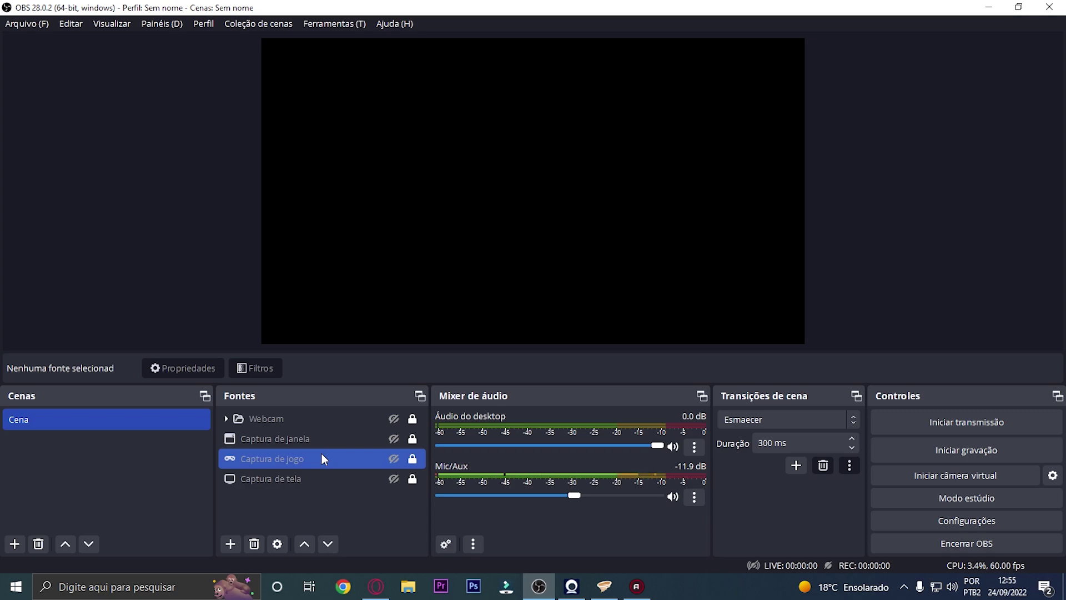
left_click(307, 481)
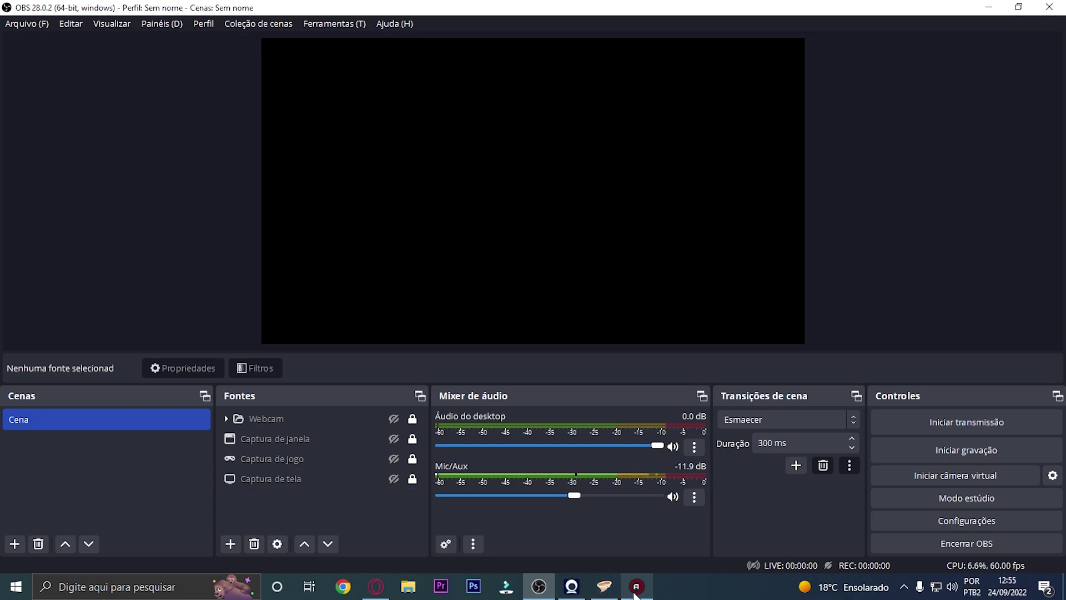
mouse_move(633, 594)
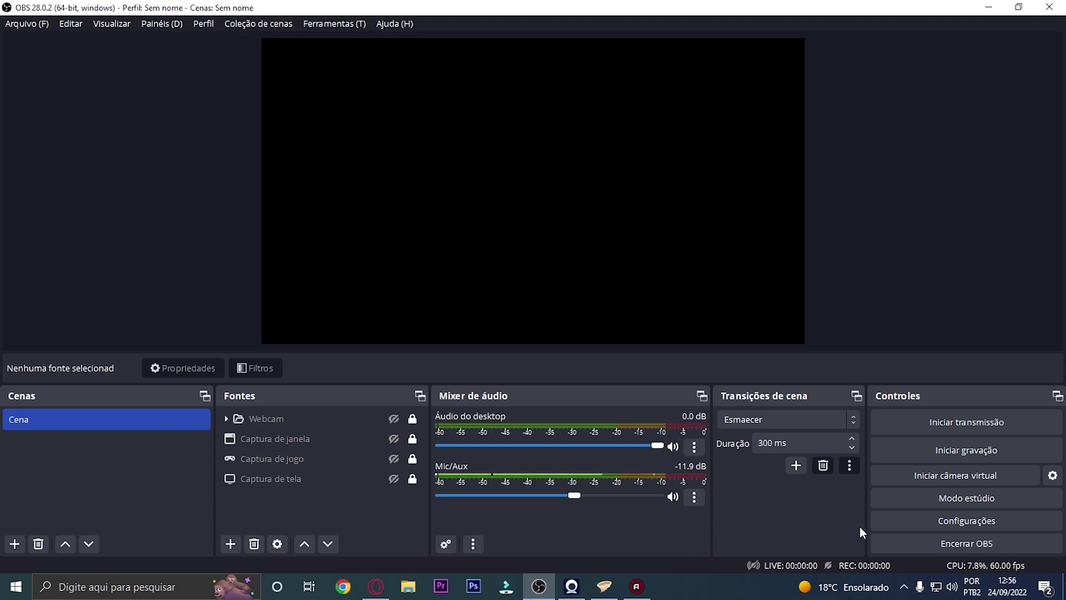
Open the settings and review the available interface languages and themes in the general section.
left_click(959, 524)
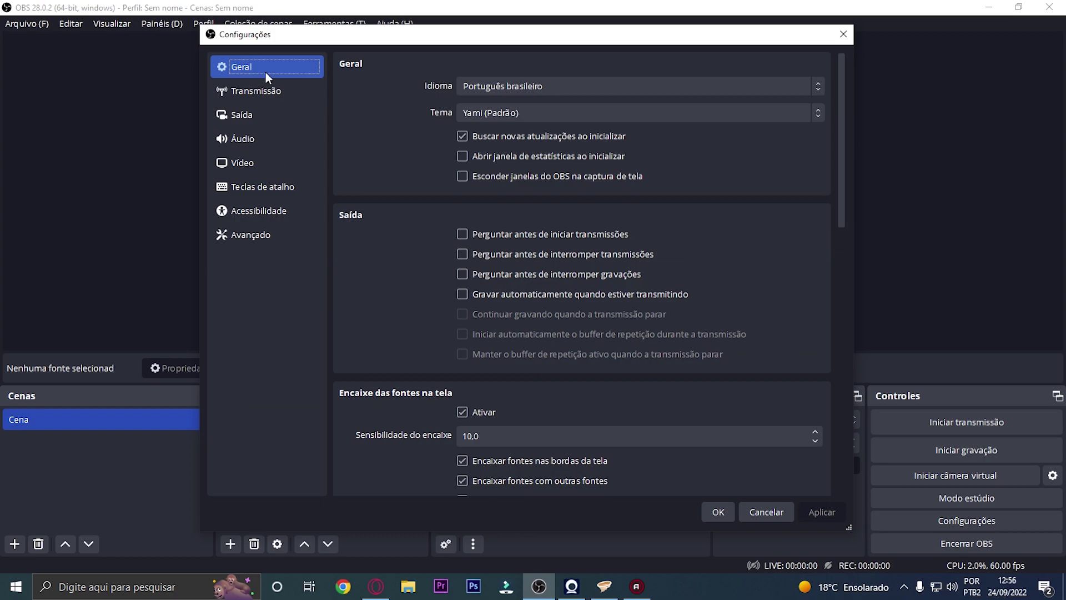
left_click(522, 88)
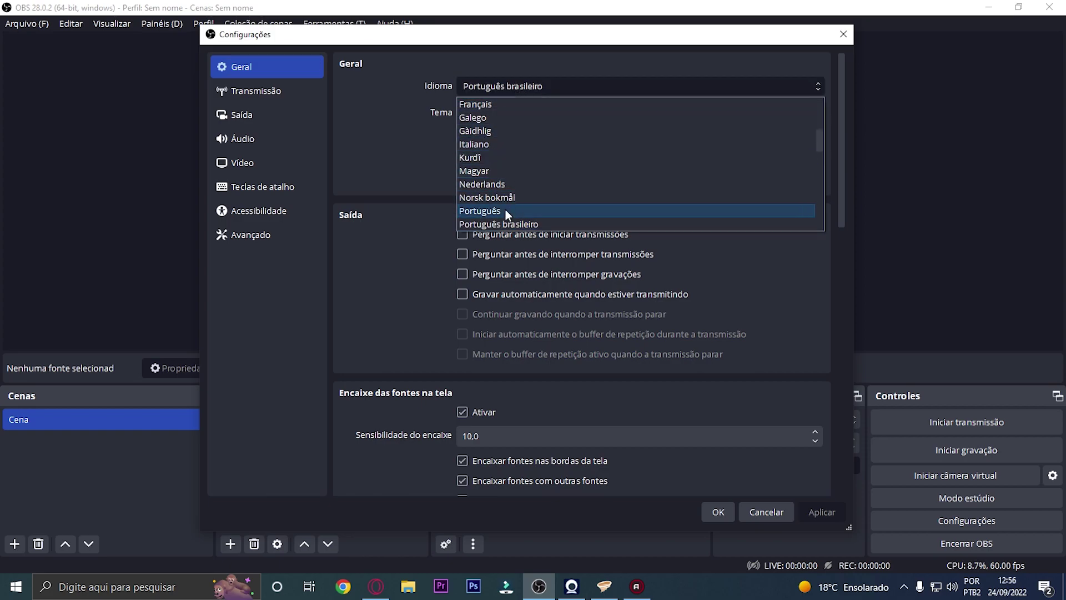
left_click(387, 98)
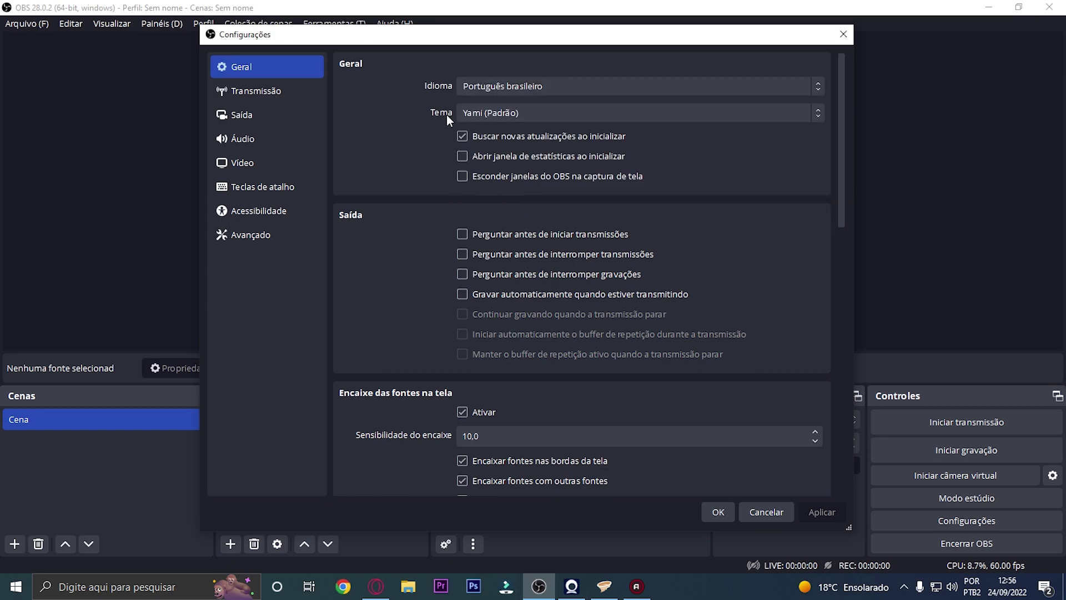
left_click(503, 117)
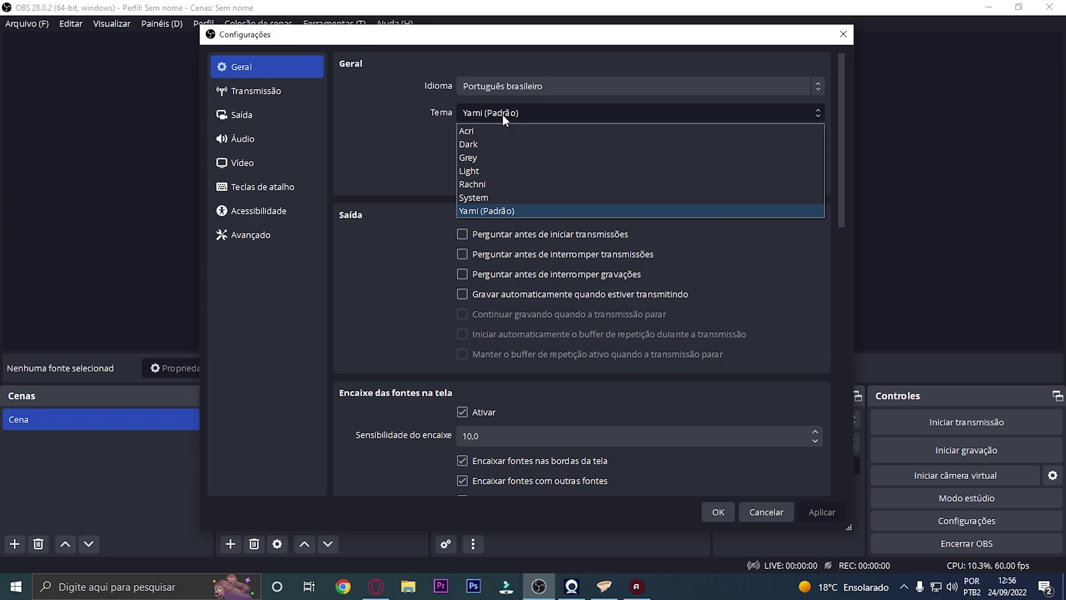
left_click(502, 115)
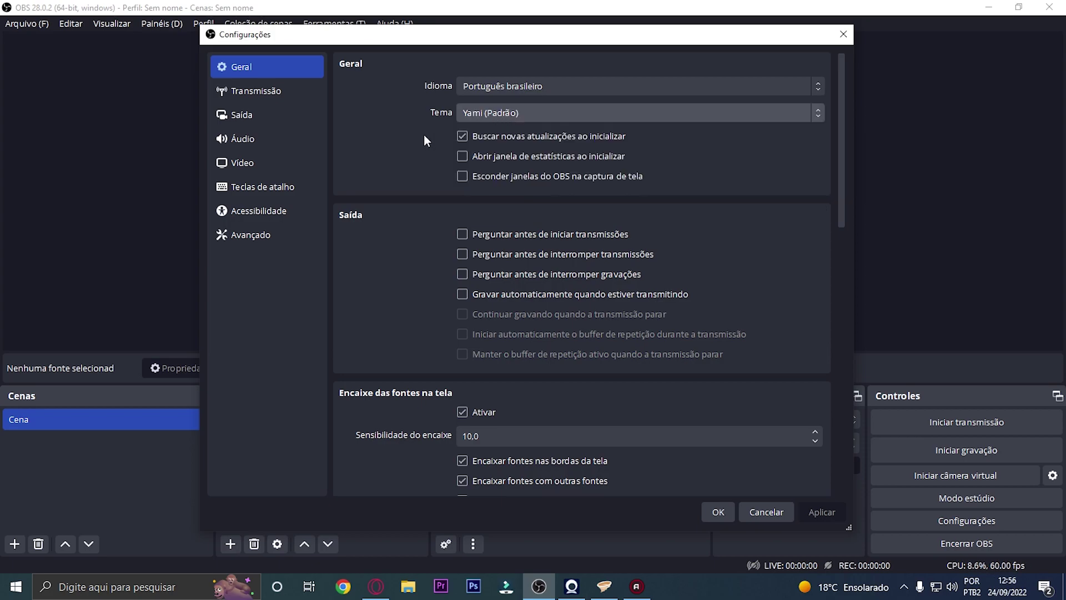
Switch the output mode to Avançado in the output settings.
left_click(285, 98)
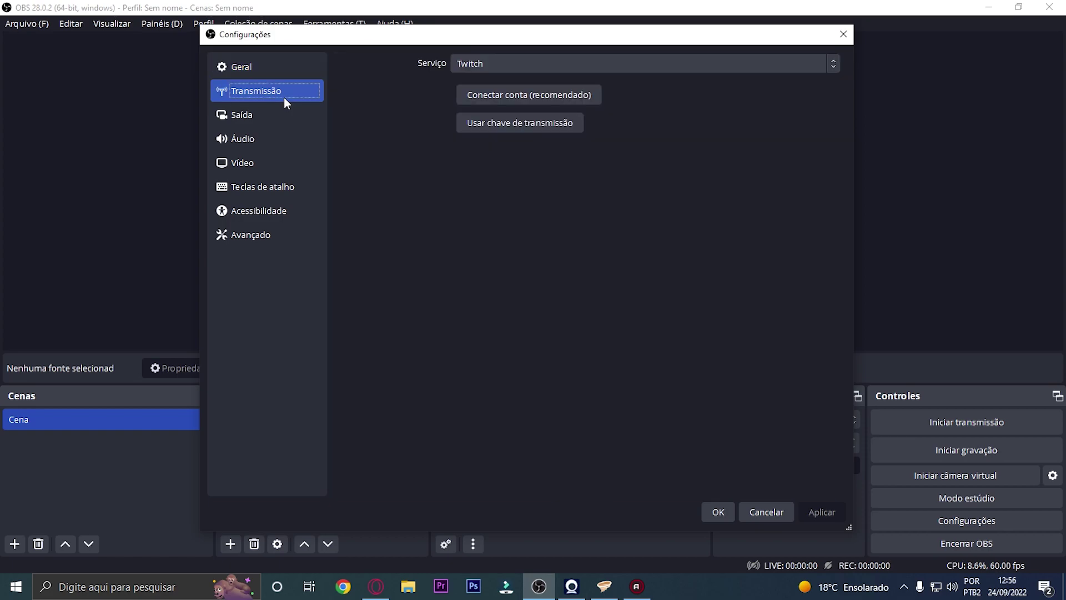
left_click(289, 115)
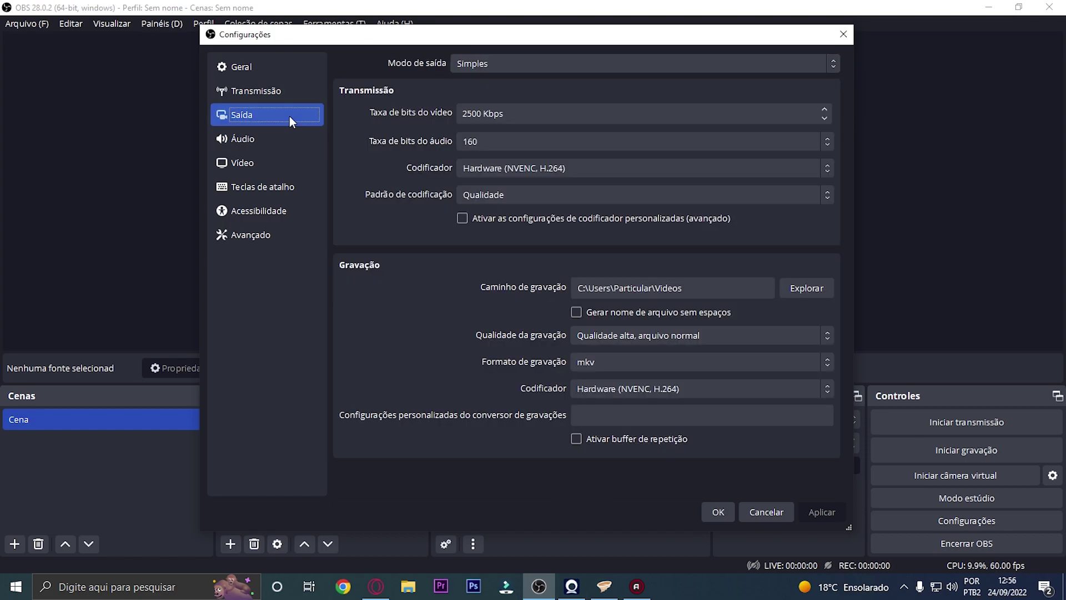
left_click(478, 68)
left_click(492, 95)
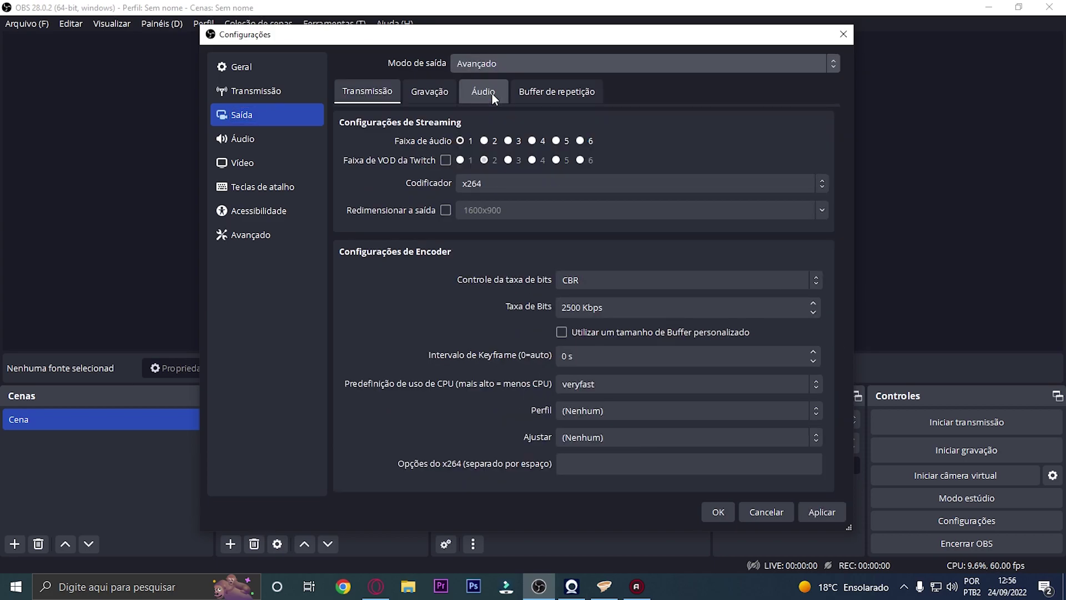
Choose NVIDIA NVENC H.264 as the encoder in the advanced recording settings.
left_click(428, 93)
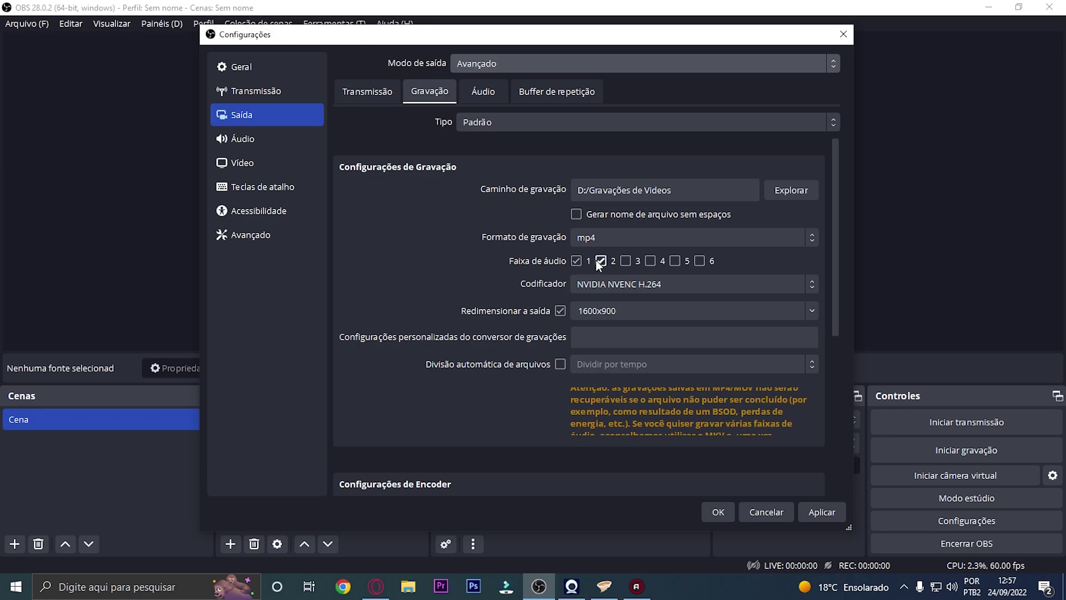
left_click(724, 285)
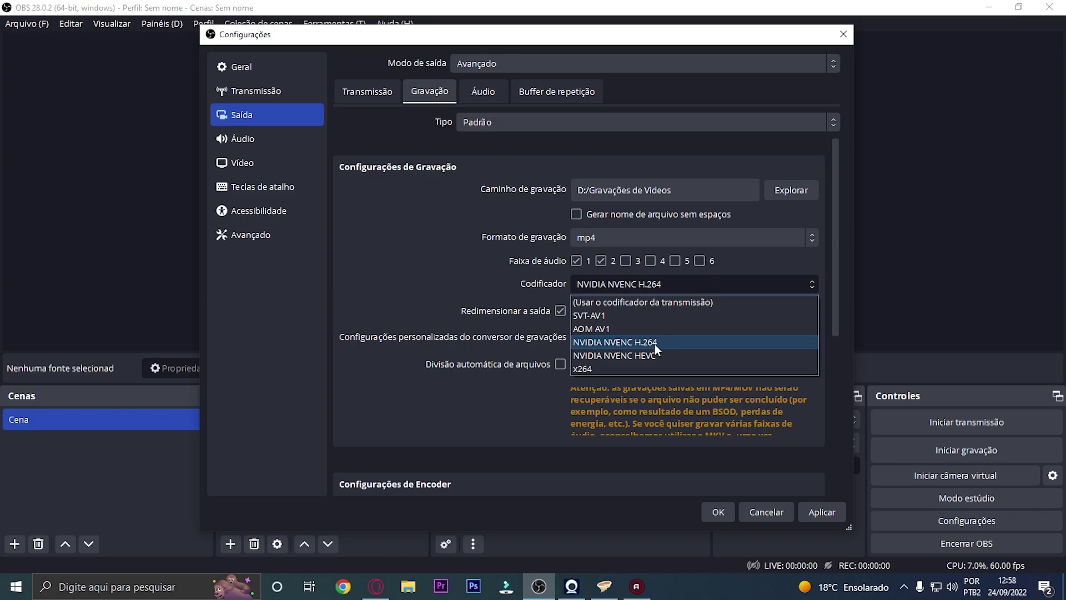
left_click(657, 346)
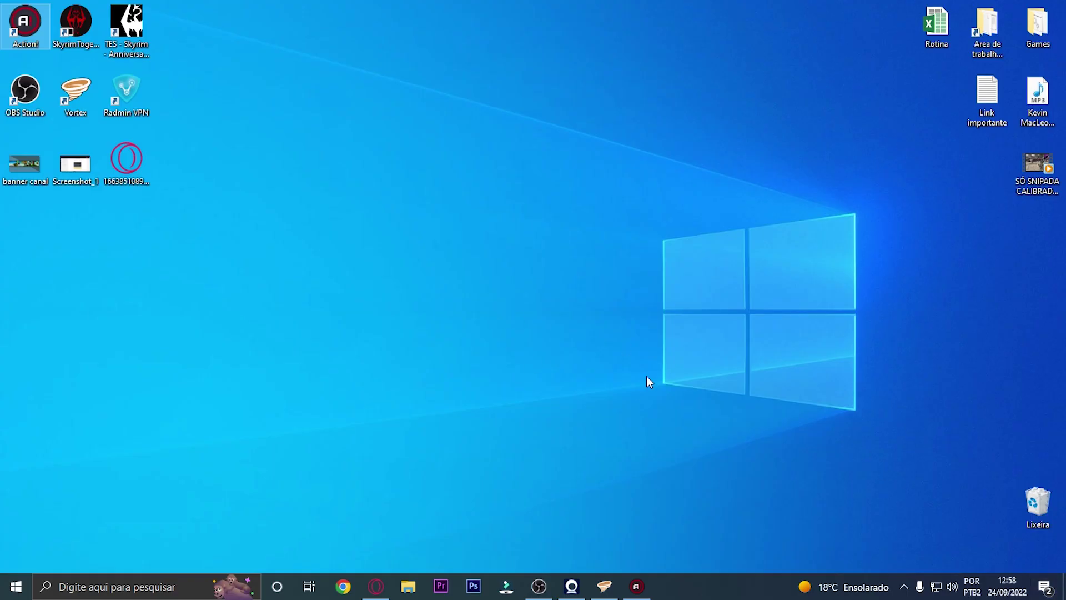
Check the monitor's screen resolution and the available resolutions in the Windows display settings, and return to the recording settings.
right_click(478, 239)
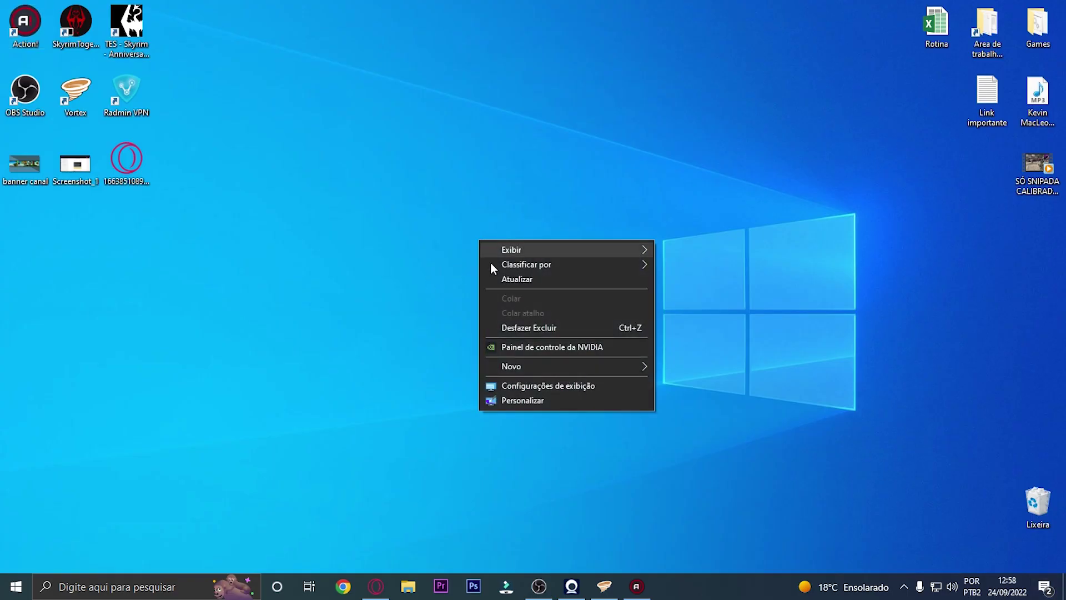
left_click(542, 382)
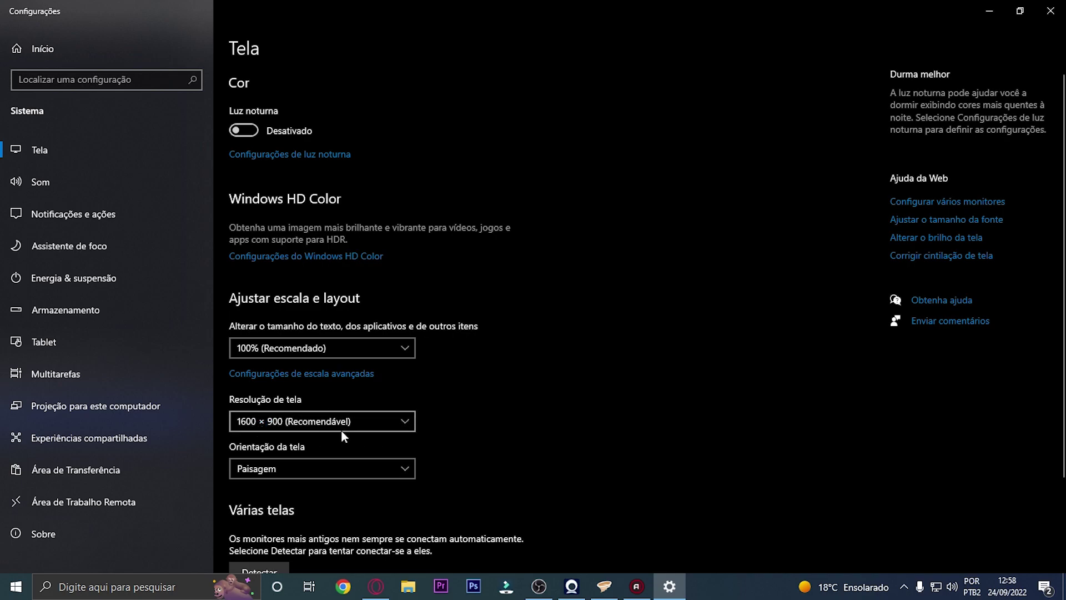
left_click(400, 422)
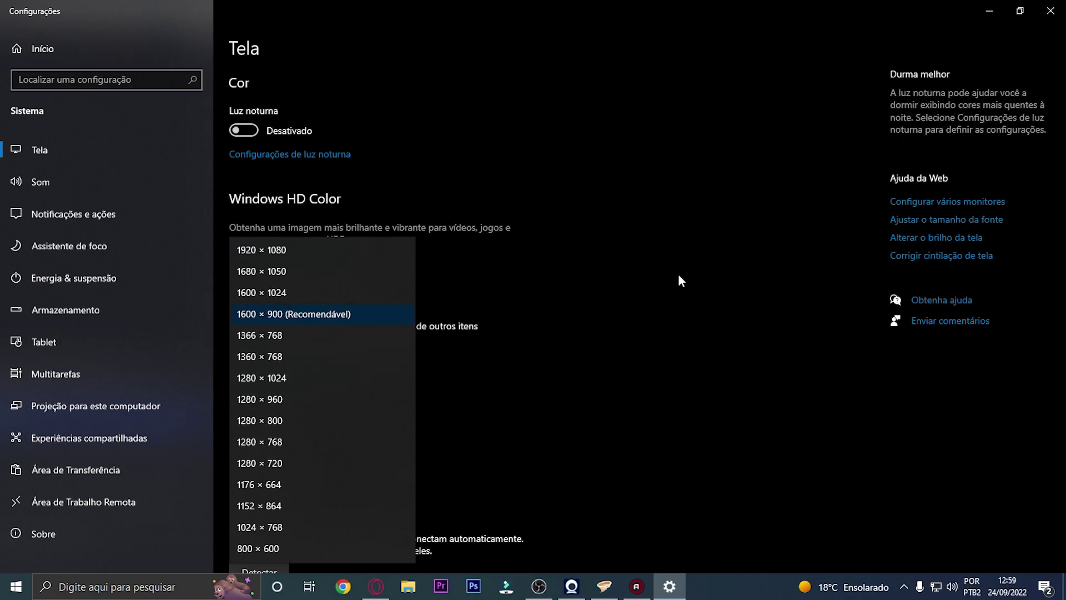
left_click(696, 285)
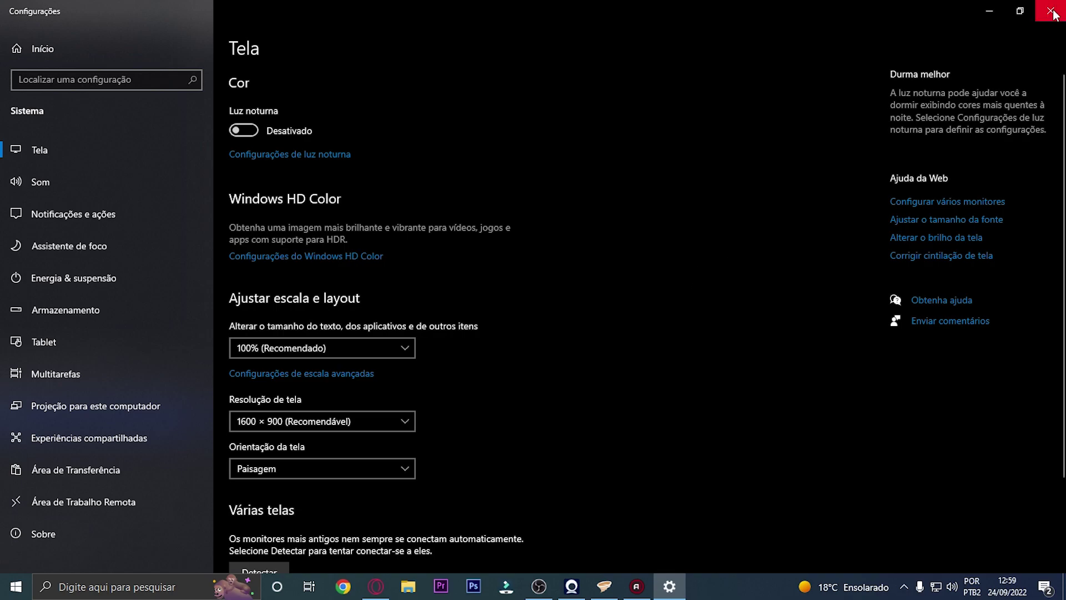
left_click(1051, 13)
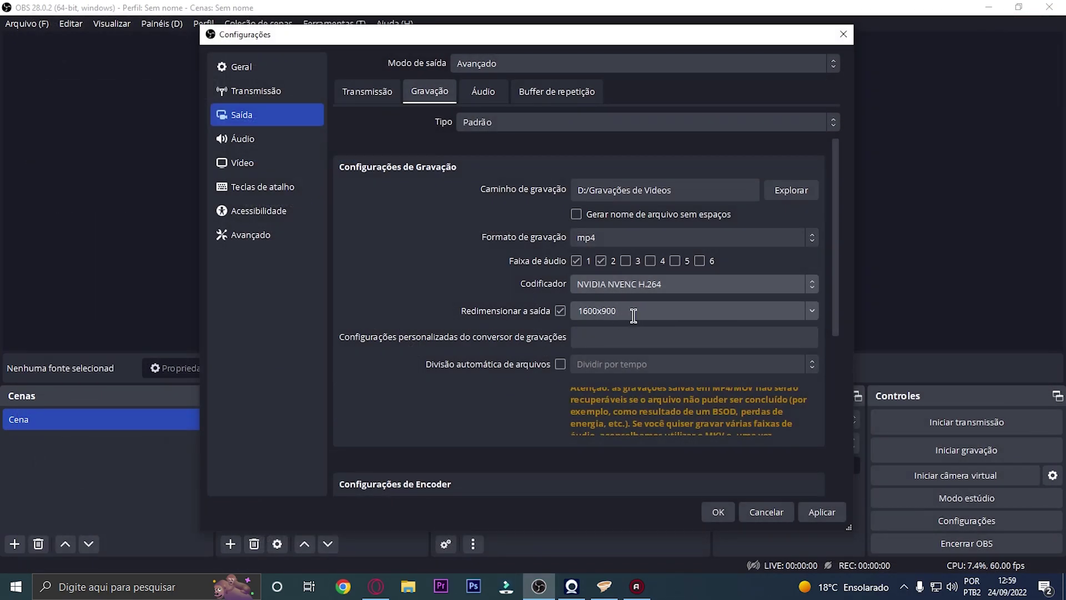
Review the recording's rescaled output resolution and set the encoder's rate control to CBR.
left_click_drag(632, 315, 558, 313)
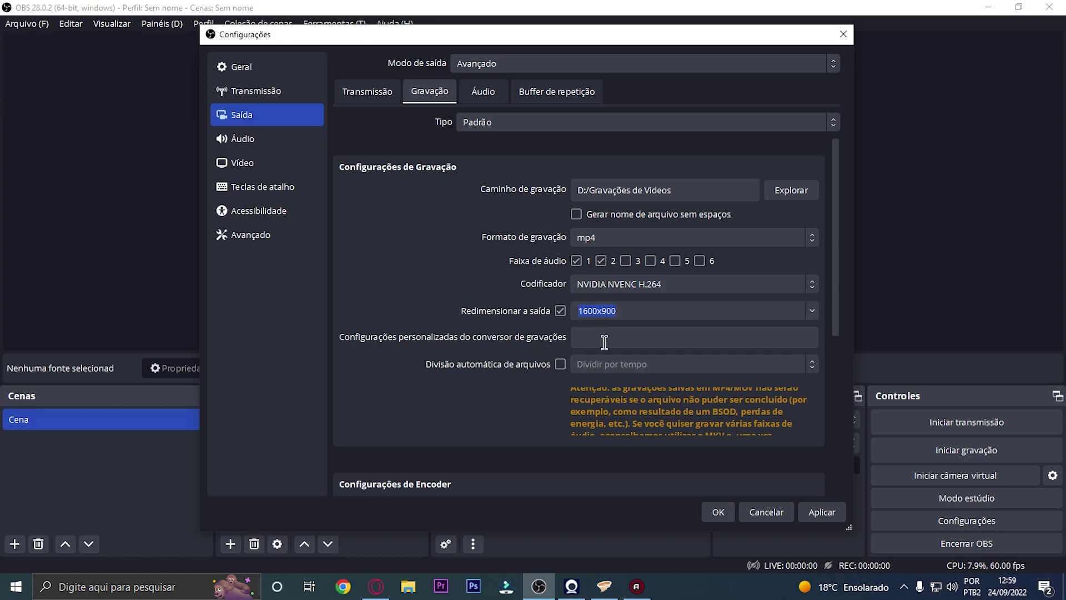
scroll(506, 343, "down", 1)
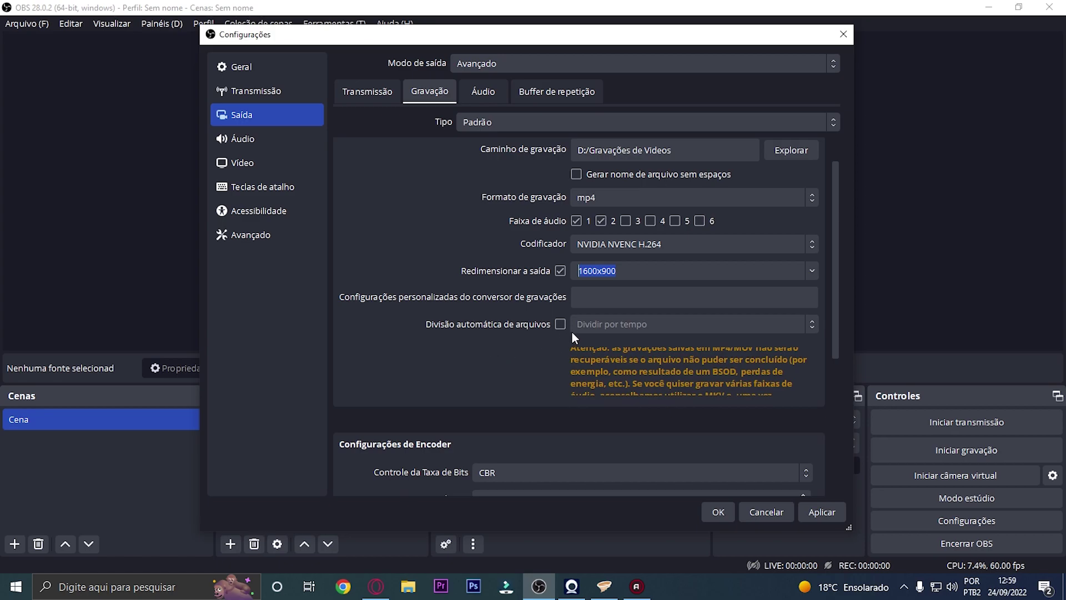
scroll(478, 358, "down", 3)
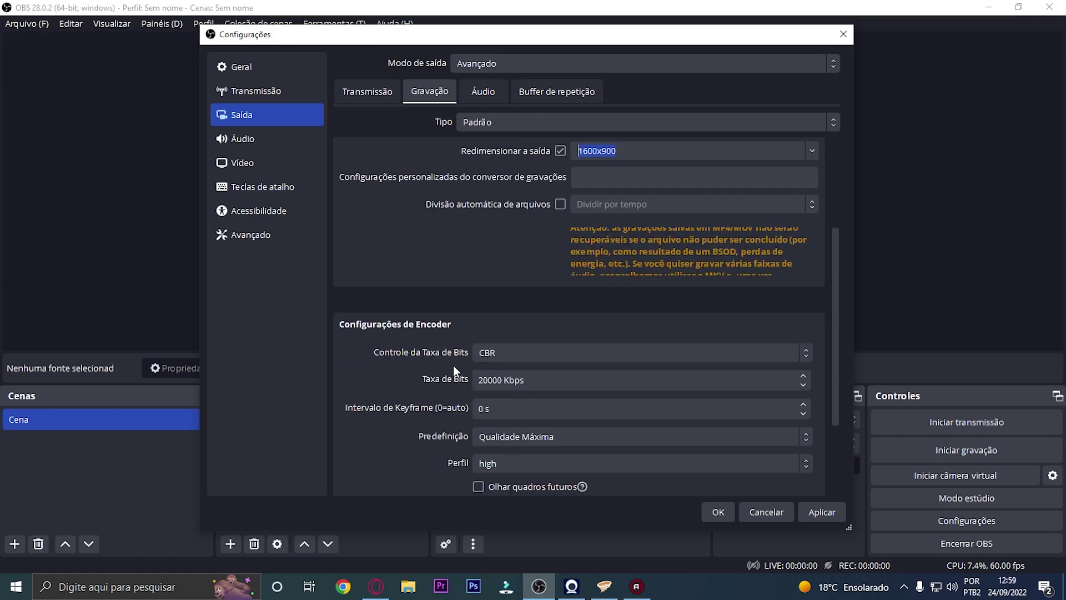
scroll(405, 341, "down", 1)
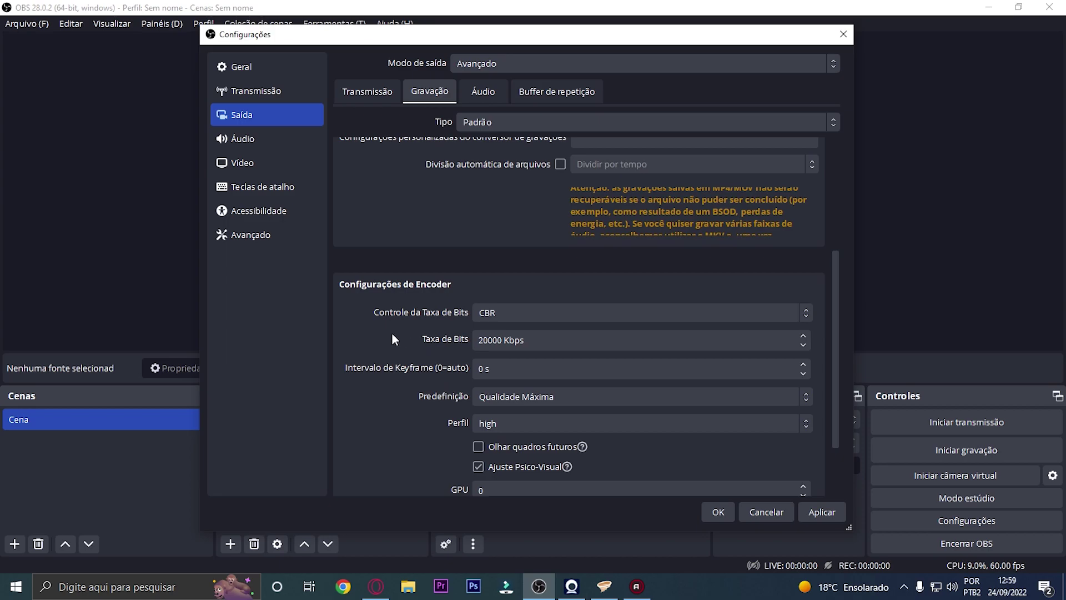
left_click(517, 313)
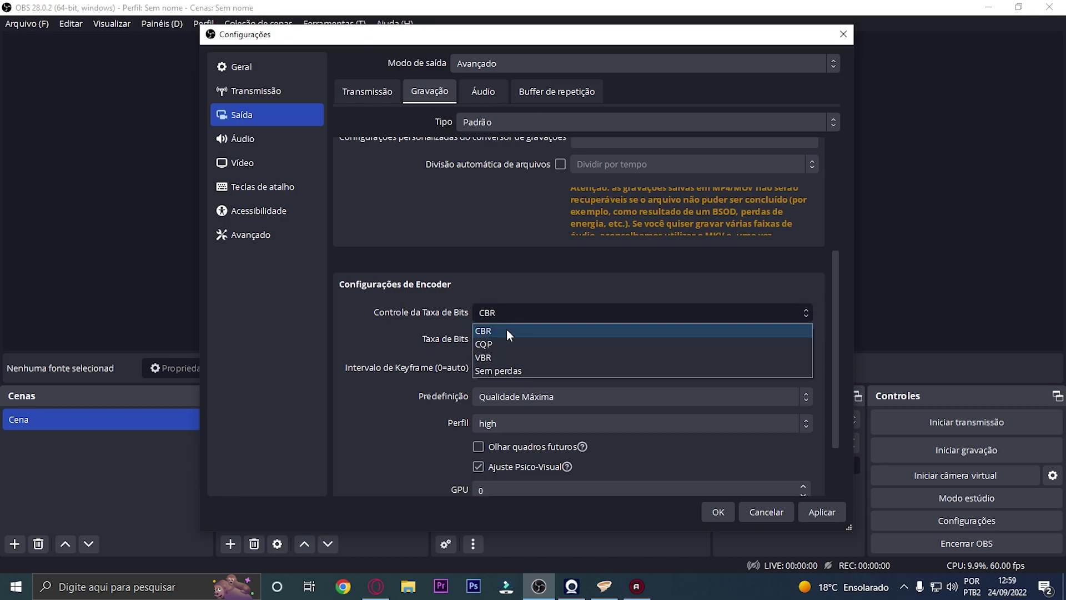
left_click(507, 331)
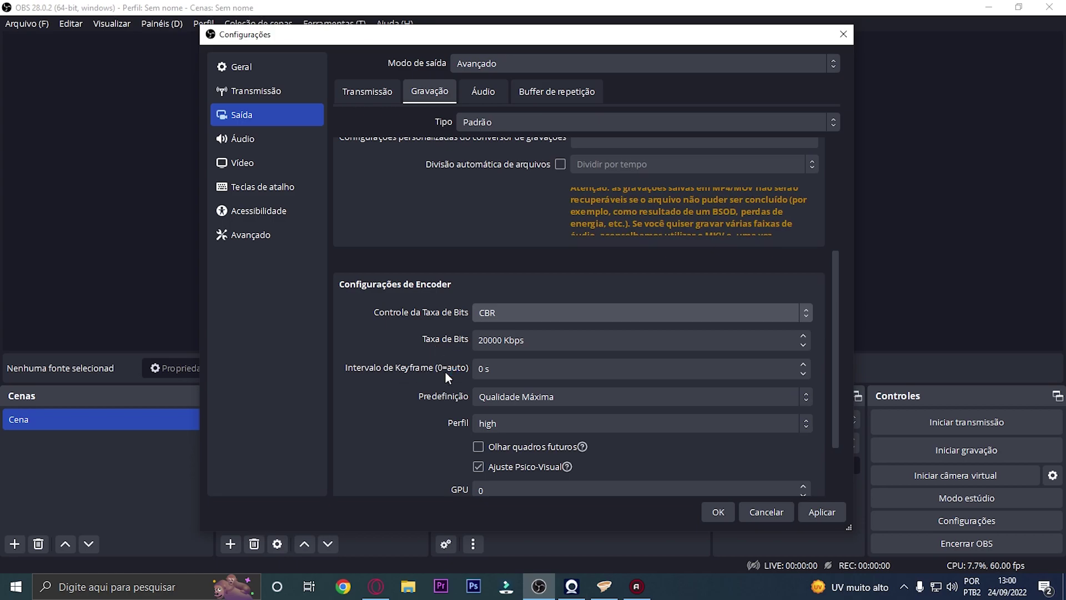
Keep the encoder preset at Qualidade Máxima and set its profile to high.
scroll(404, 388, "down", 1)
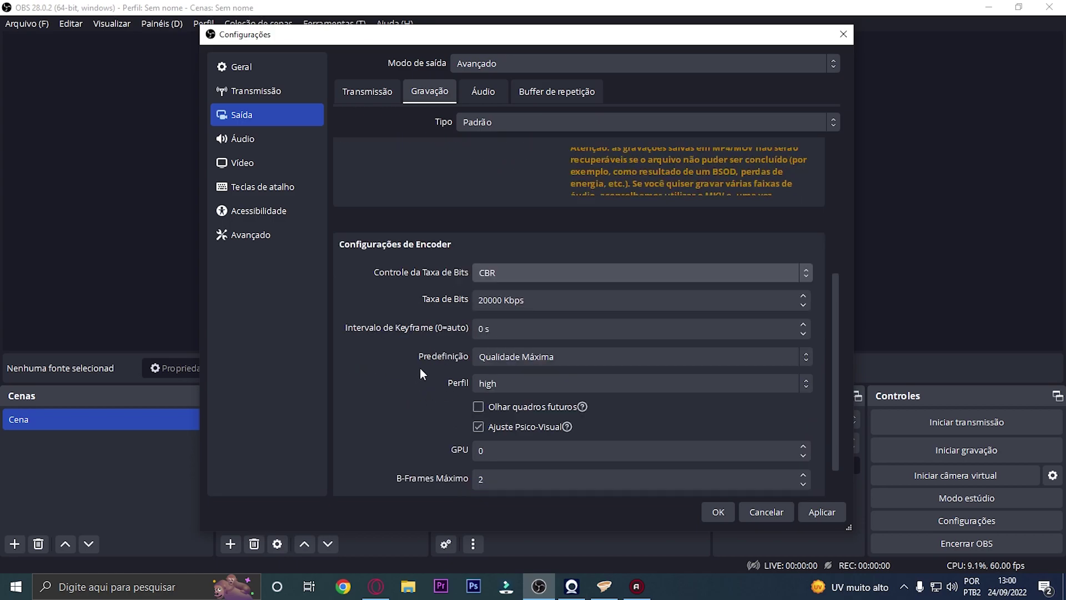
left_click(567, 360)
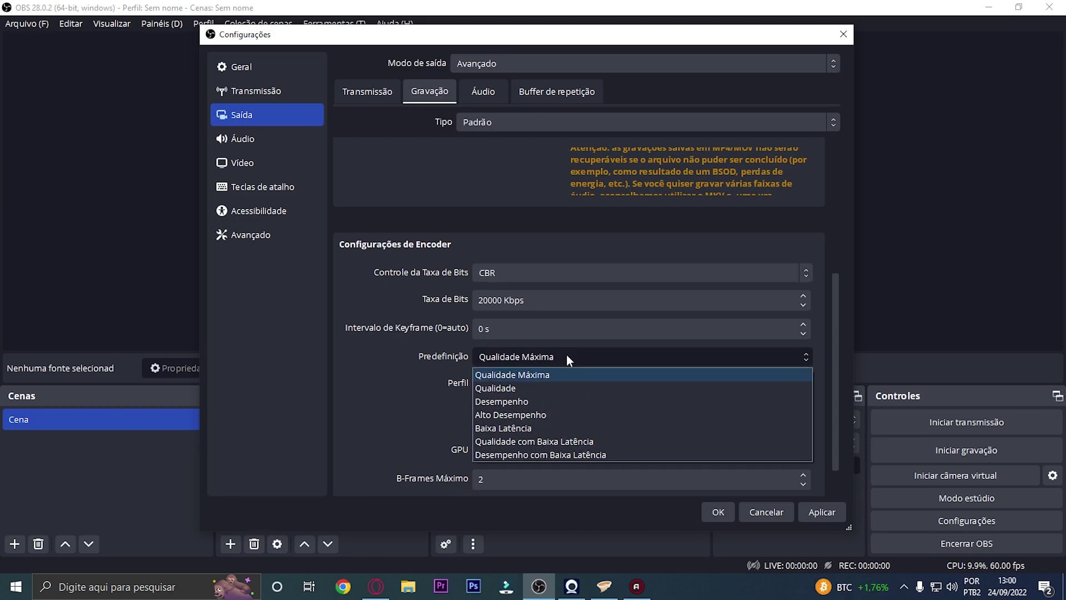
left_click(566, 355)
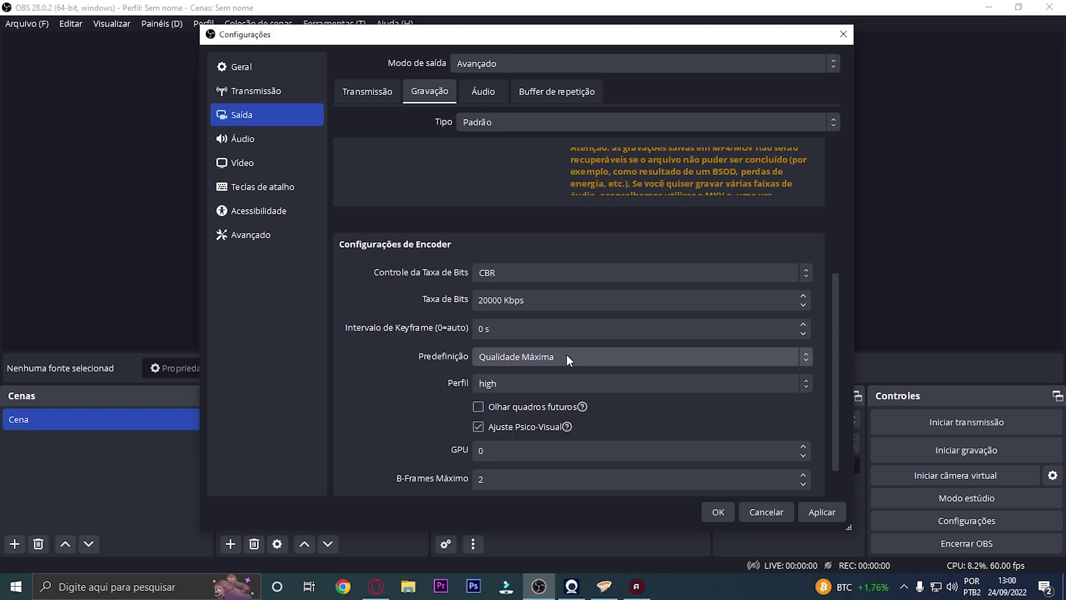
left_click(512, 387)
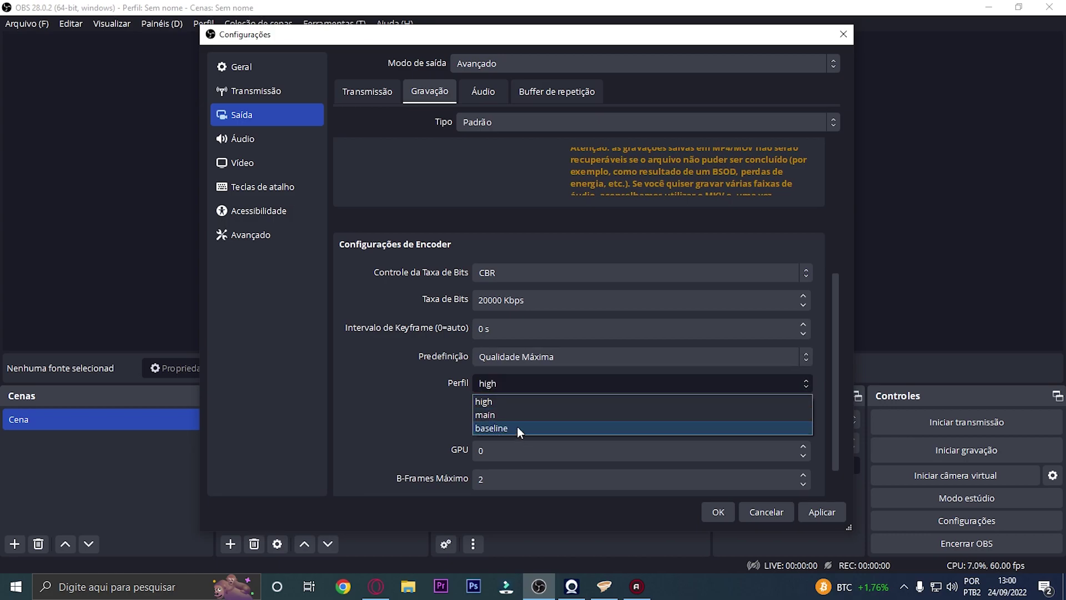
left_click(513, 402)
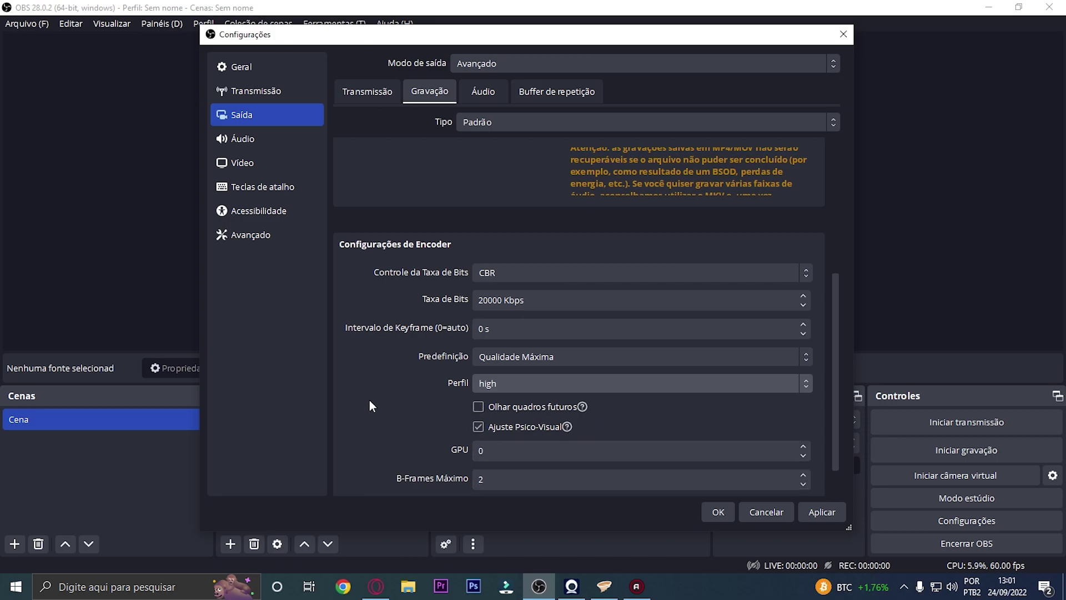
Compare the output audio track settings with the audio tracks enabled for recording.
left_click(484, 91)
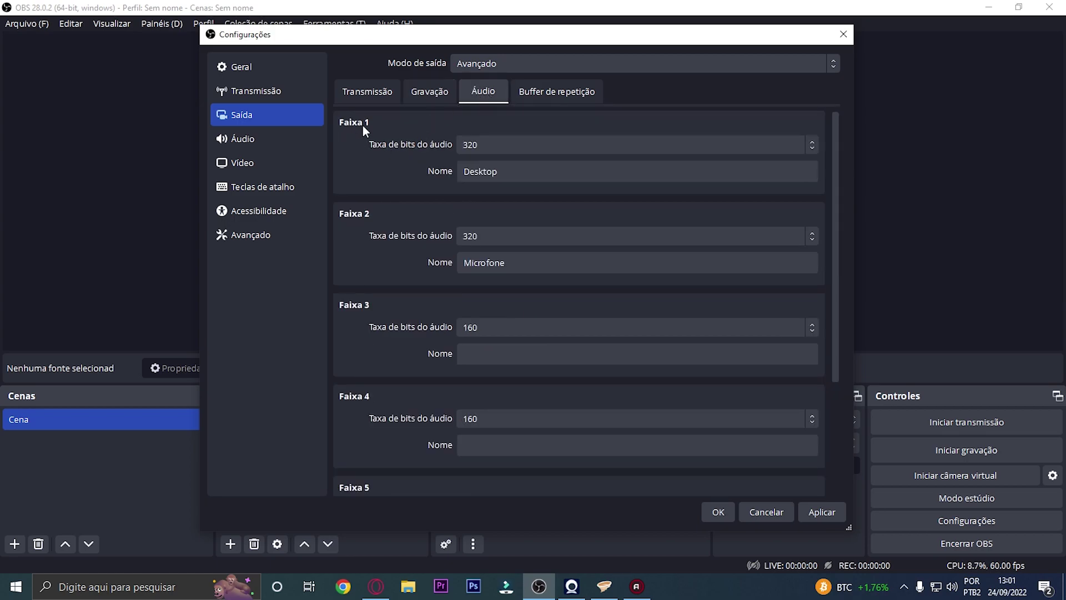
left_click(429, 92)
scroll(515, 262, "up", 3)
scroll(522, 269, "up", 2)
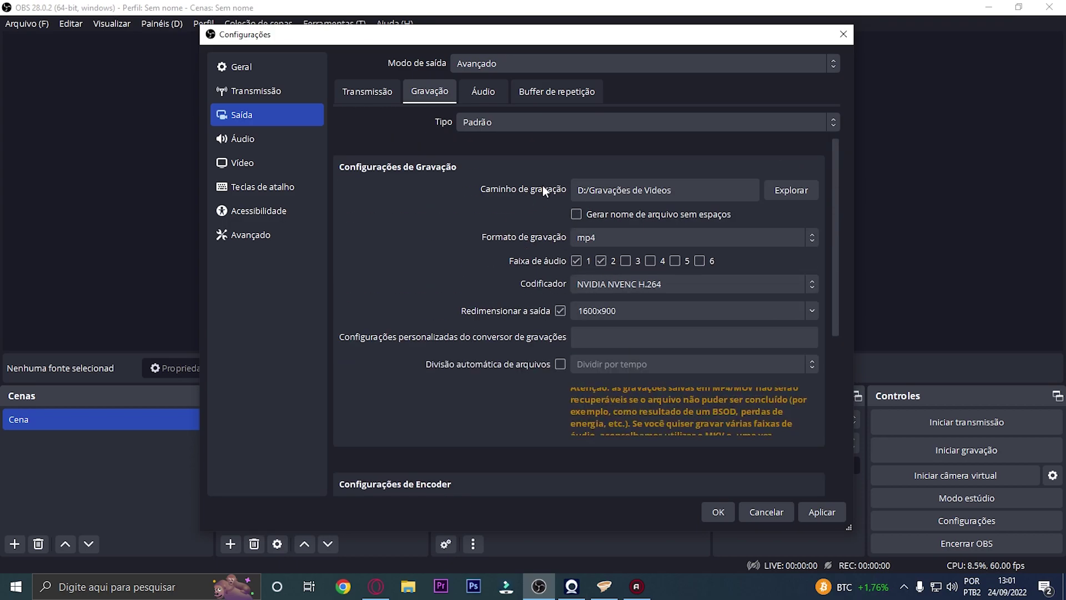
Set the audio bitrate of Faixa 1 to 320 and select the track's name text.
left_click(489, 94)
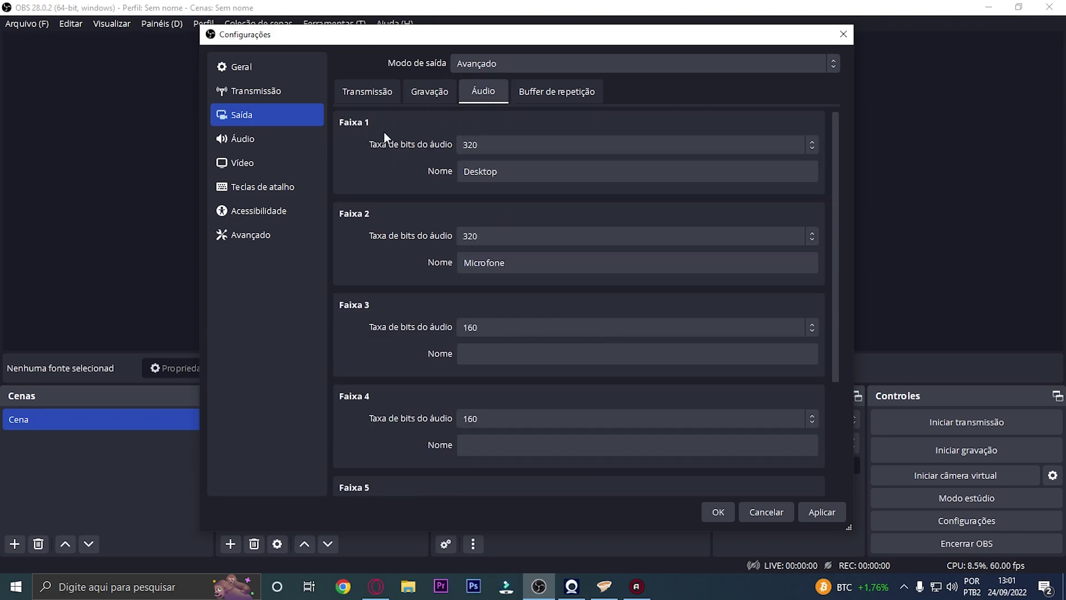
left_click(491, 142)
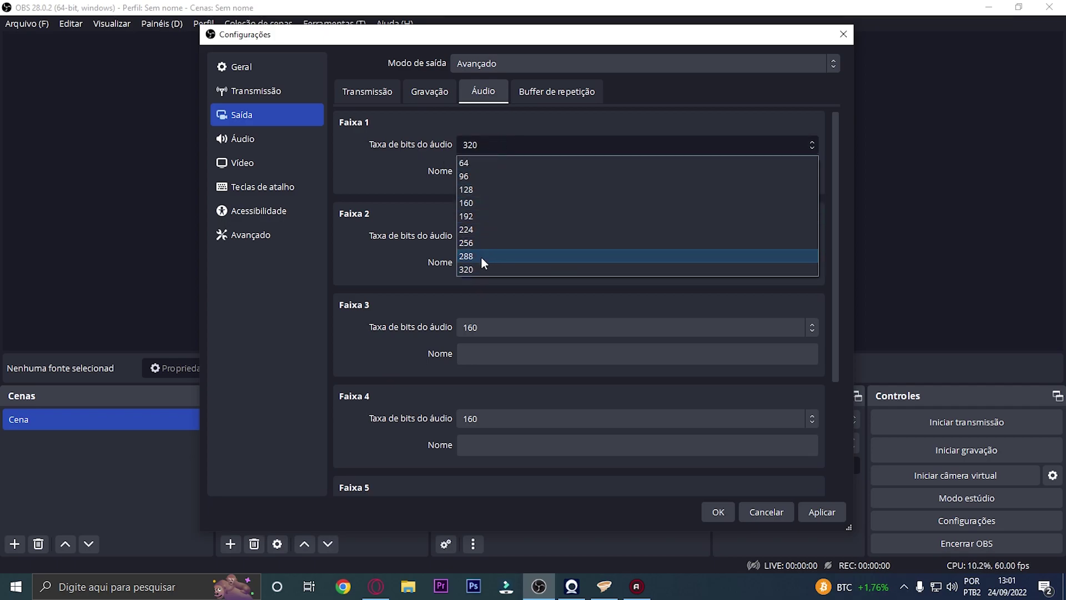
left_click(481, 268)
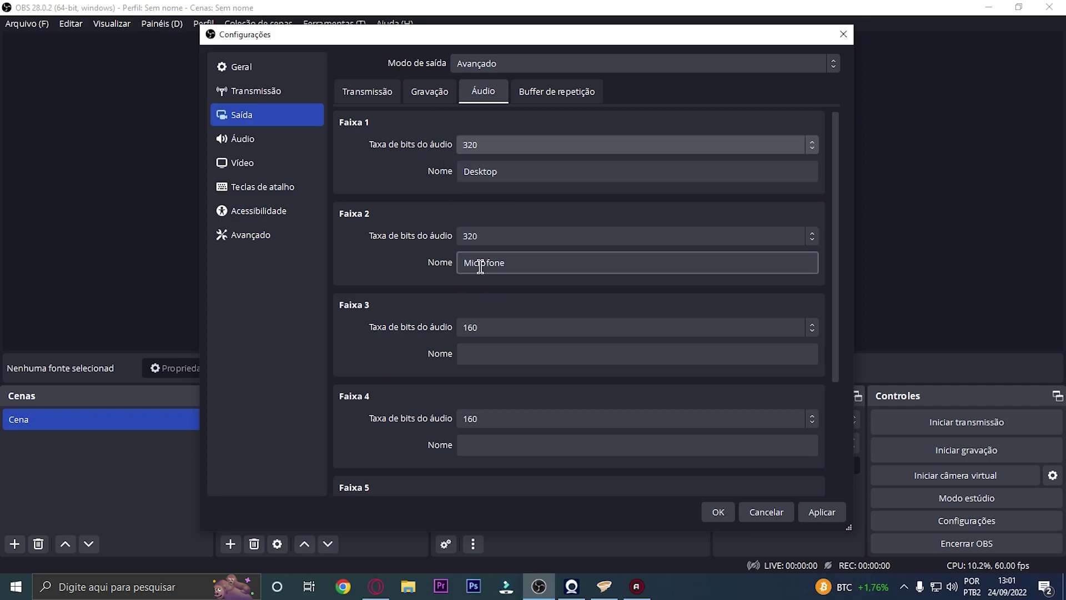
left_click(496, 172)
double_click(496, 173)
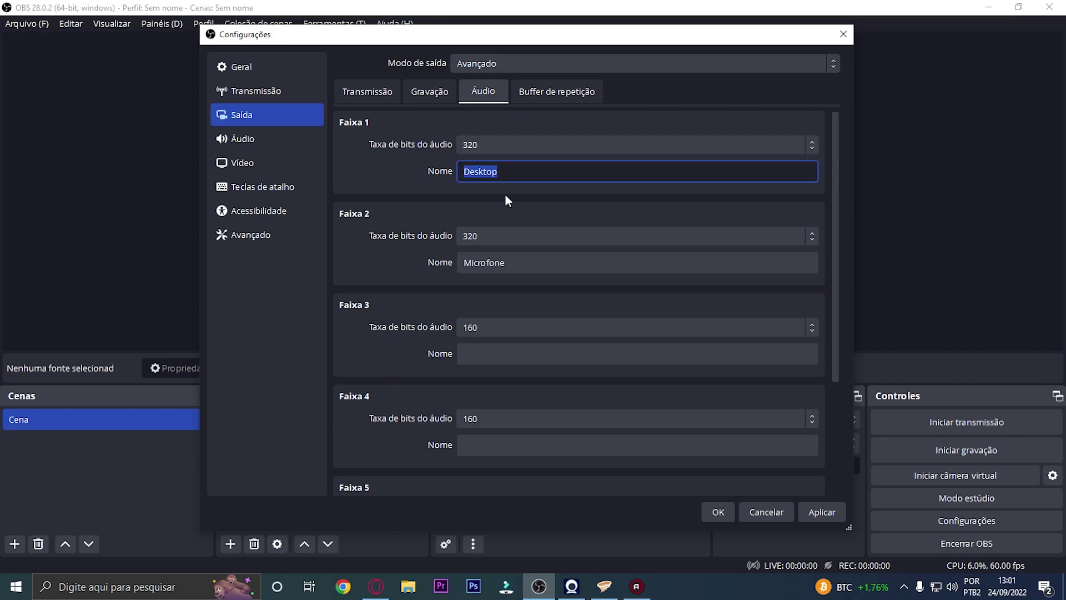
Set the audio bitrate of Faixa 2 to 320 and select its name text, Microfone.
left_click(392, 211)
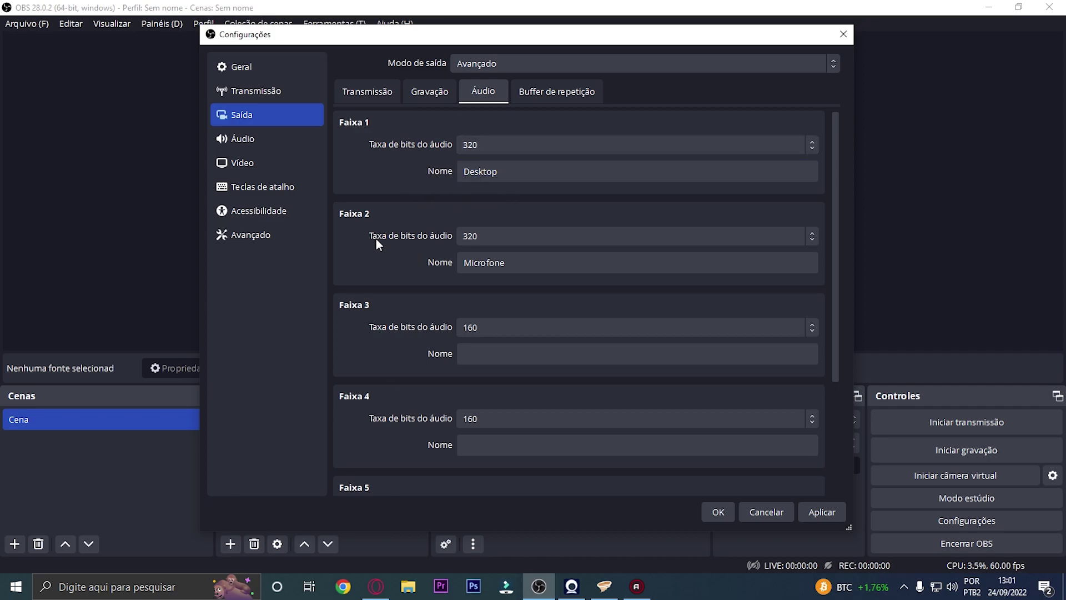
left_click(489, 236)
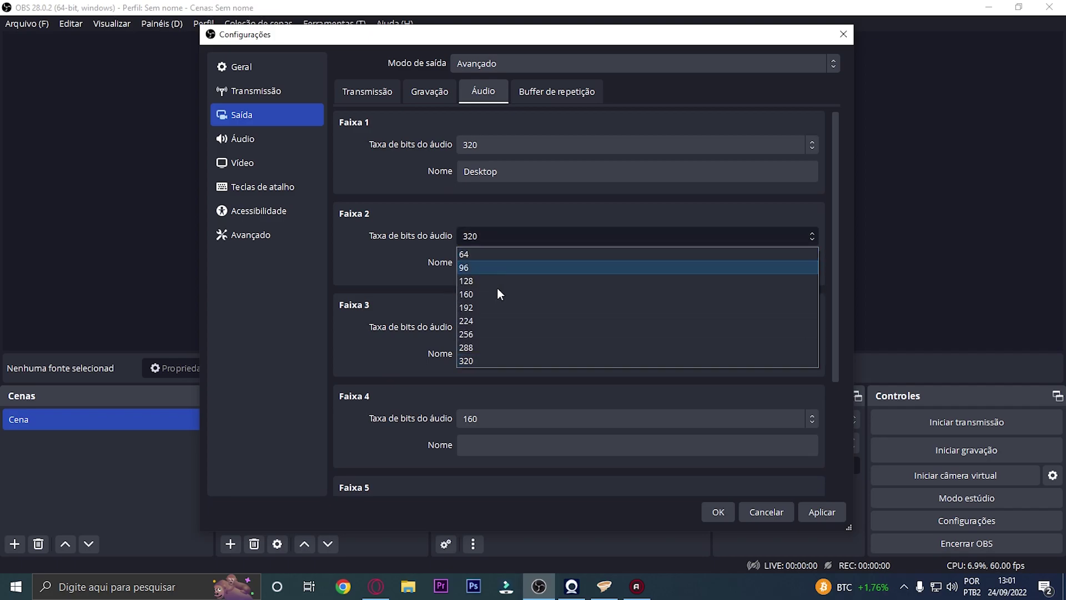
left_click(498, 355)
double_click(519, 263)
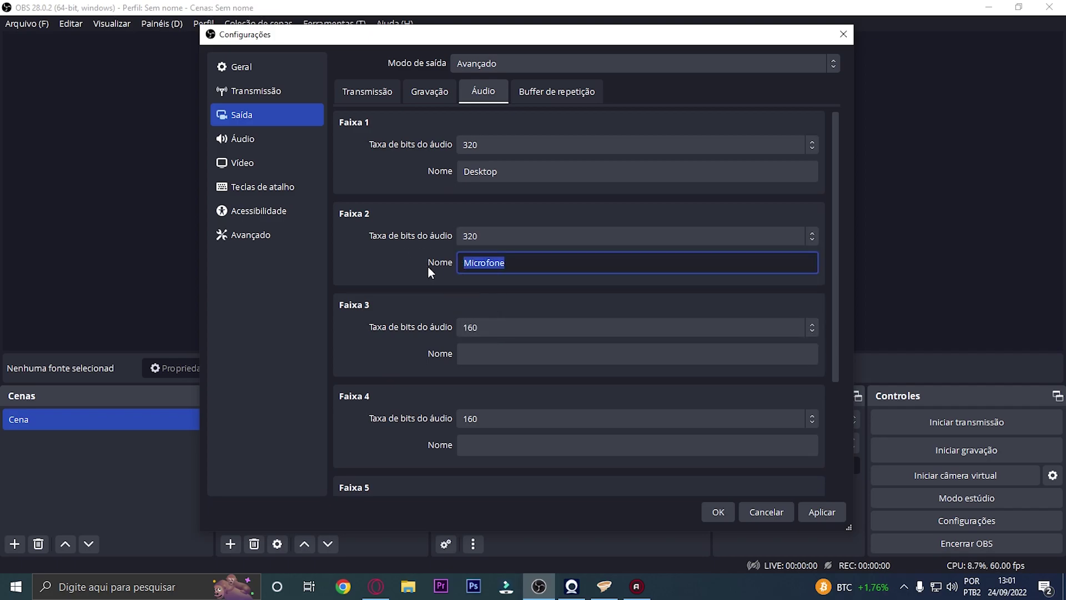
Check the audio tracks enabled for recording against the named output tracks and apply the output settings.
left_click(438, 93)
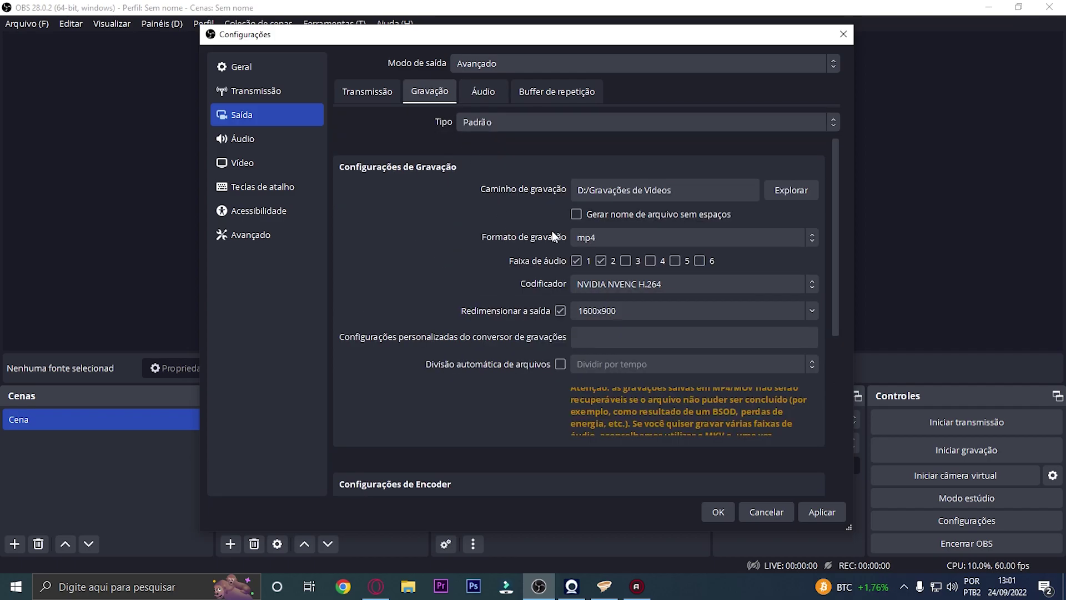
left_click(578, 260)
left_click(483, 94)
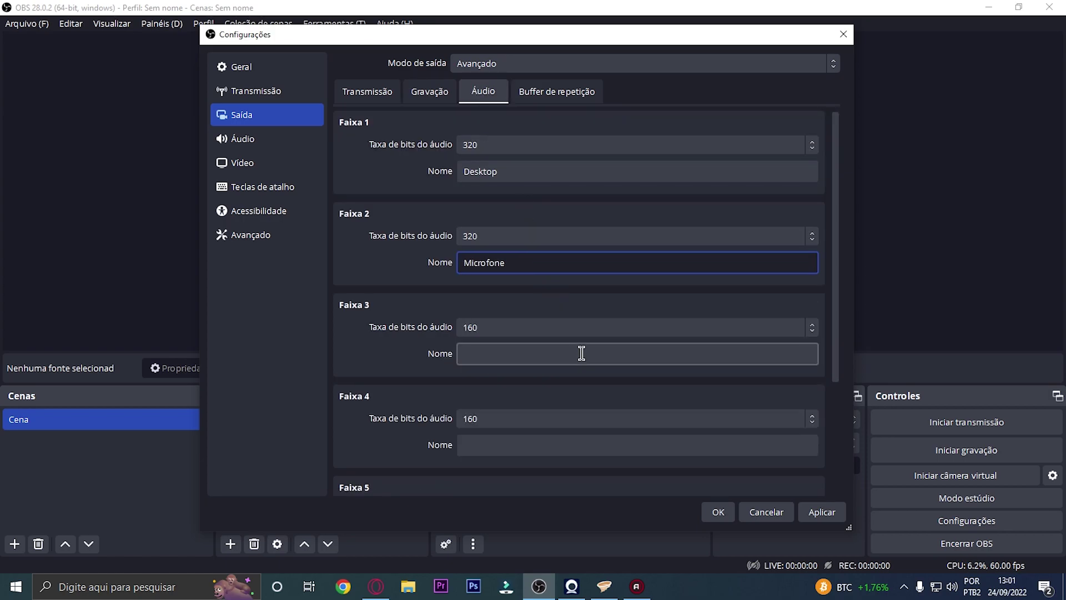
left_click(811, 511)
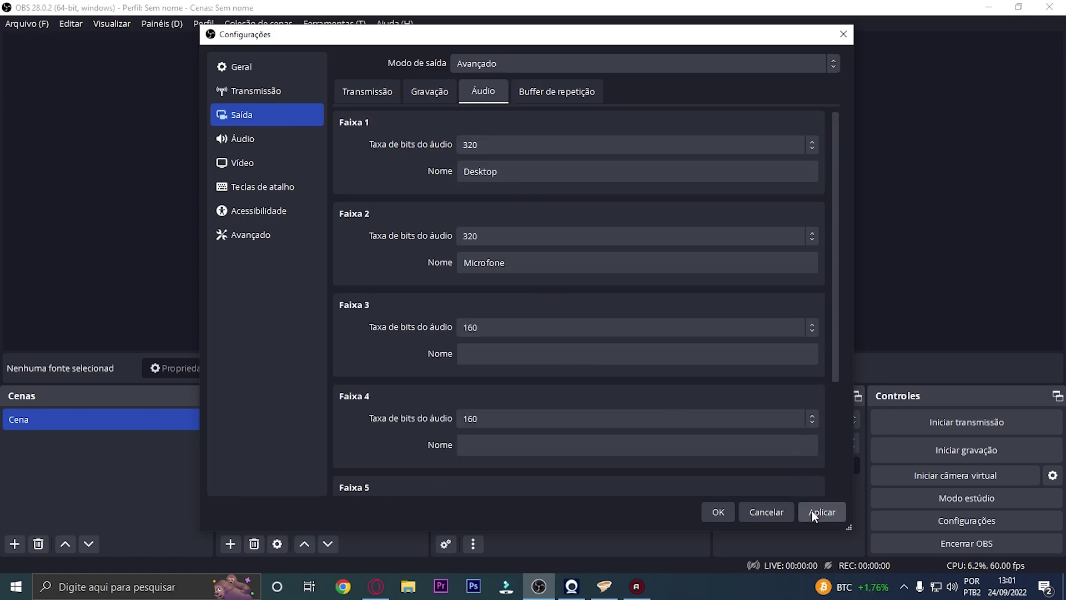
In the global audio devices, keep Áudio do desktop at Padrão and view the device options for Áudio do microfone ou auxiliar.
left_click(269, 141)
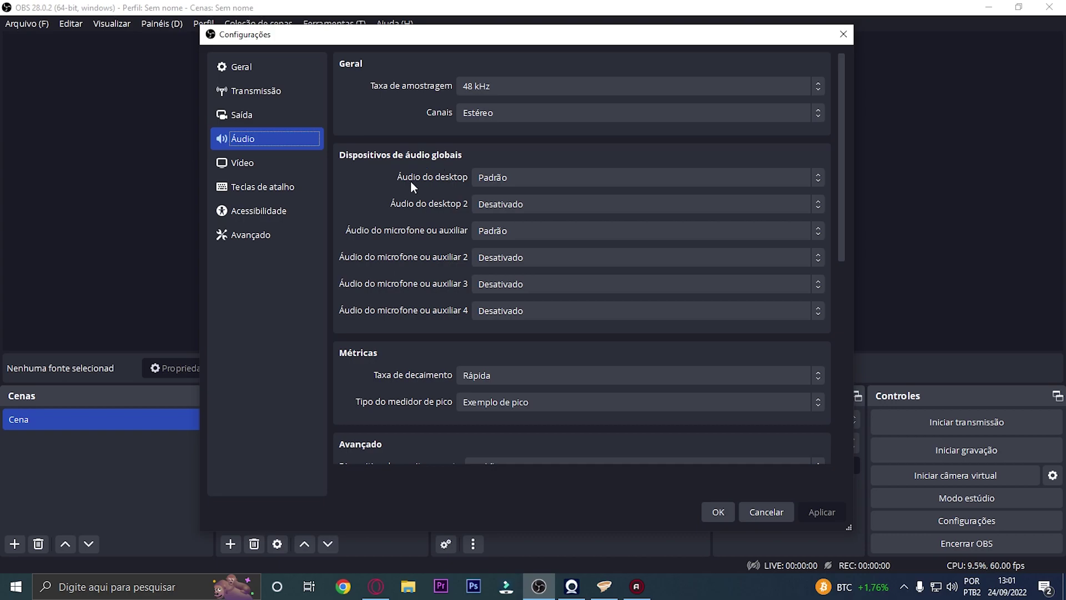
left_click(527, 177)
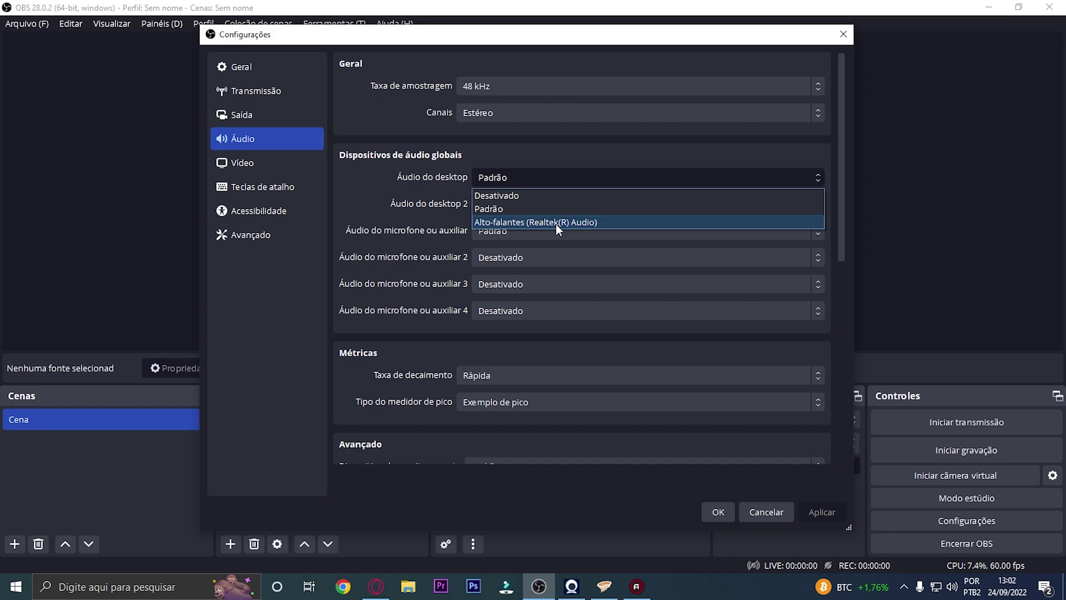
left_click(582, 211)
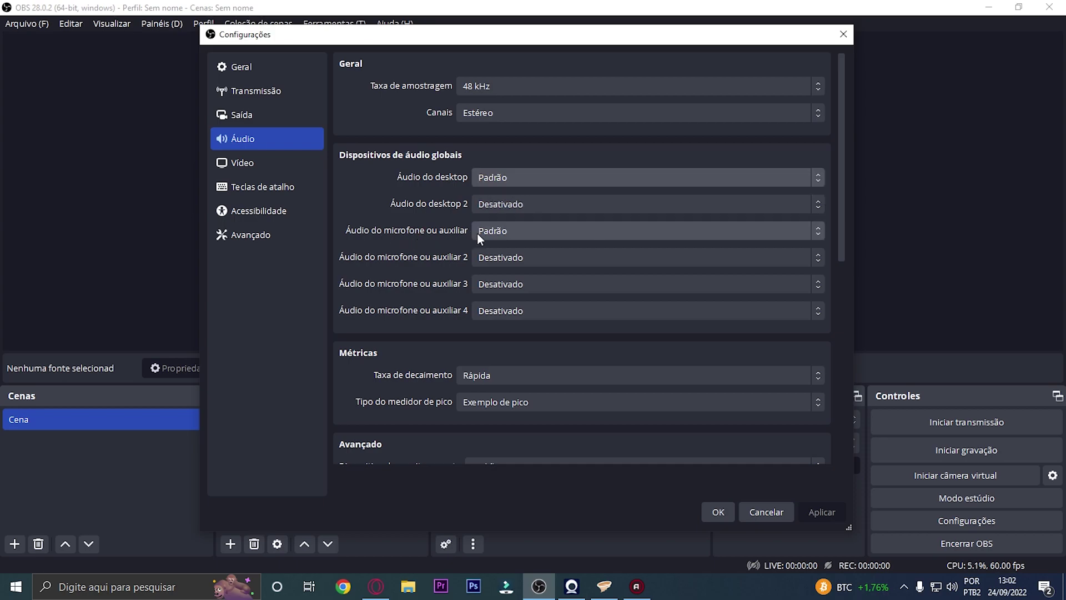
left_click(540, 231)
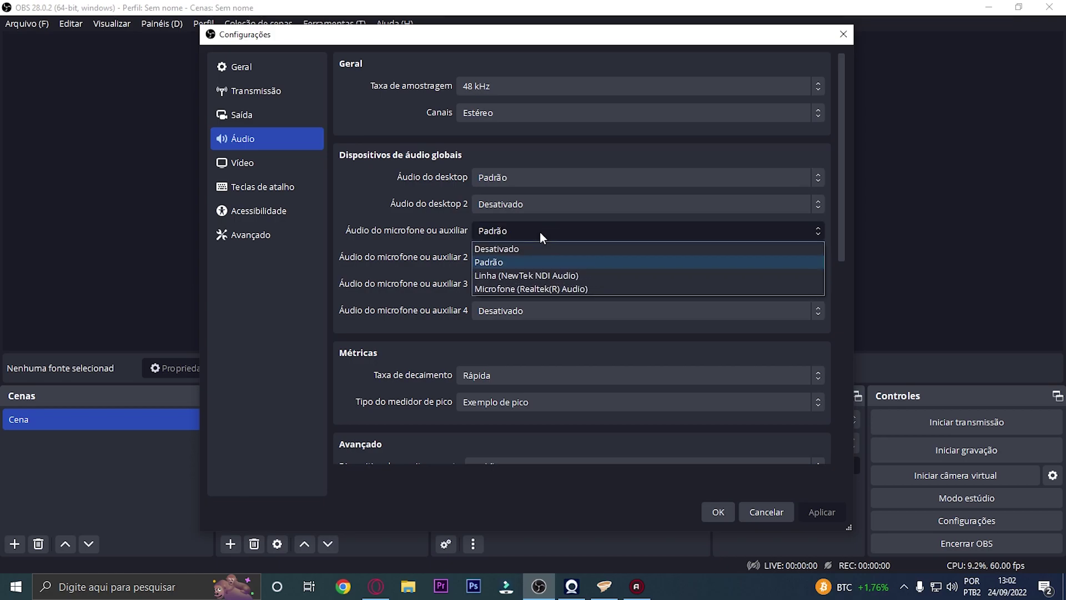
left_click(581, 275)
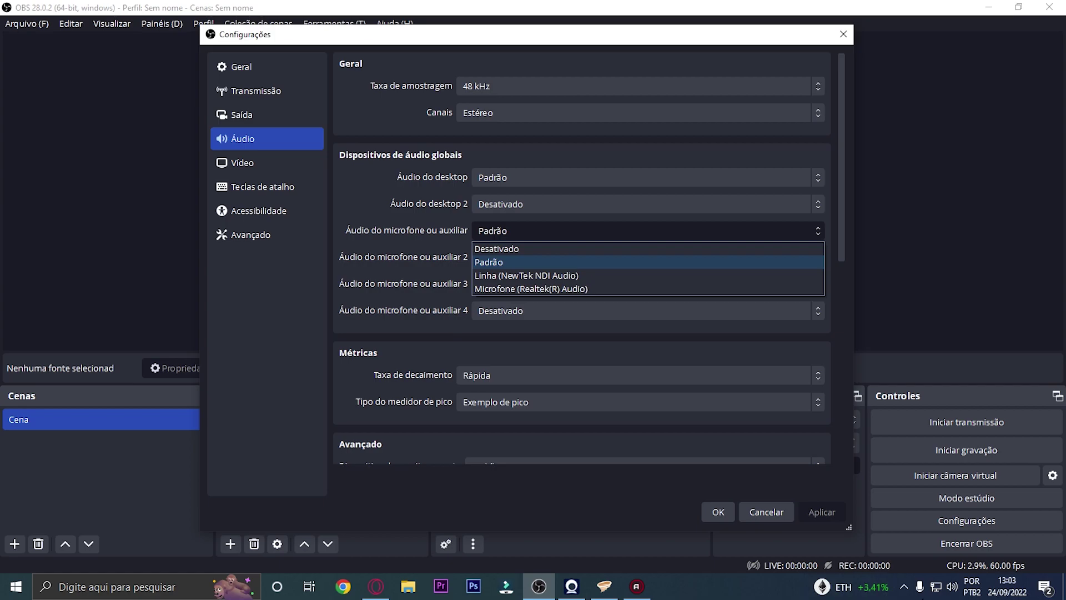
Check which microphone is the default recording device in the Windows sound settings and close them.
left_click(904, 587)
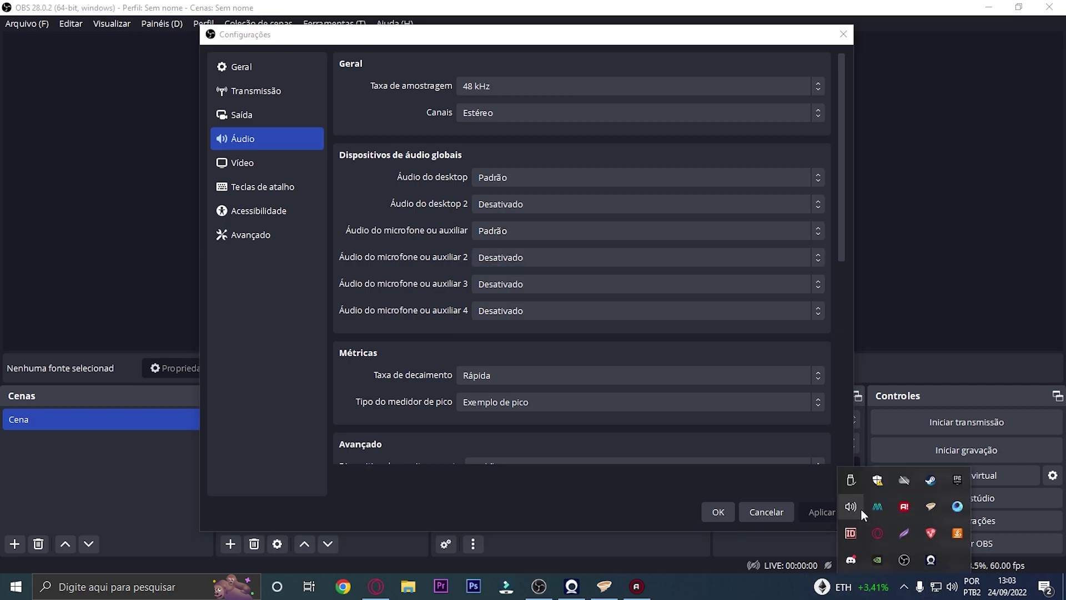
right_click(858, 508)
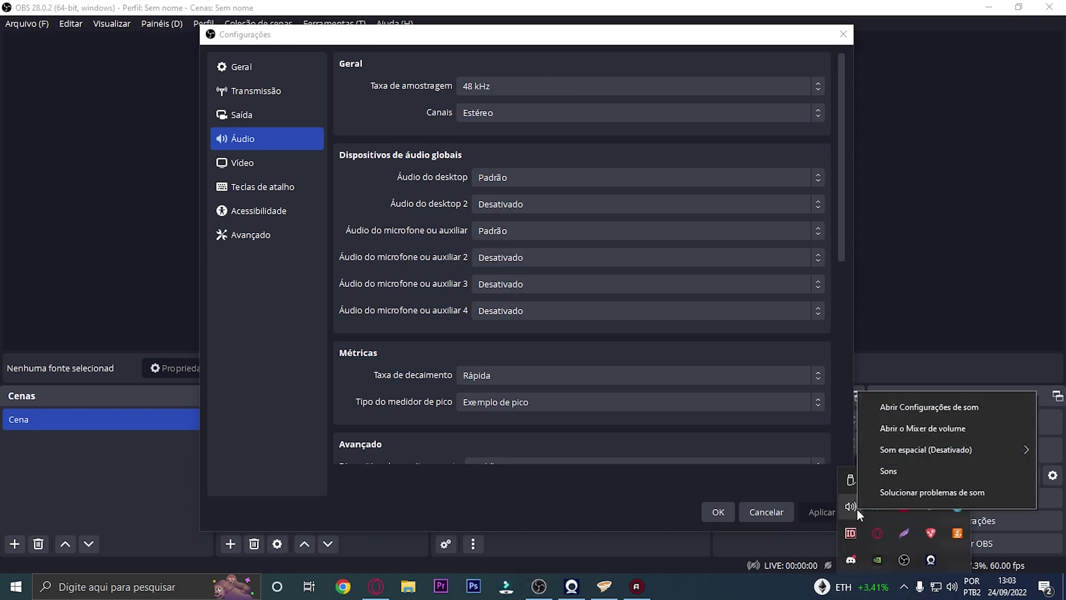
left_click(921, 476)
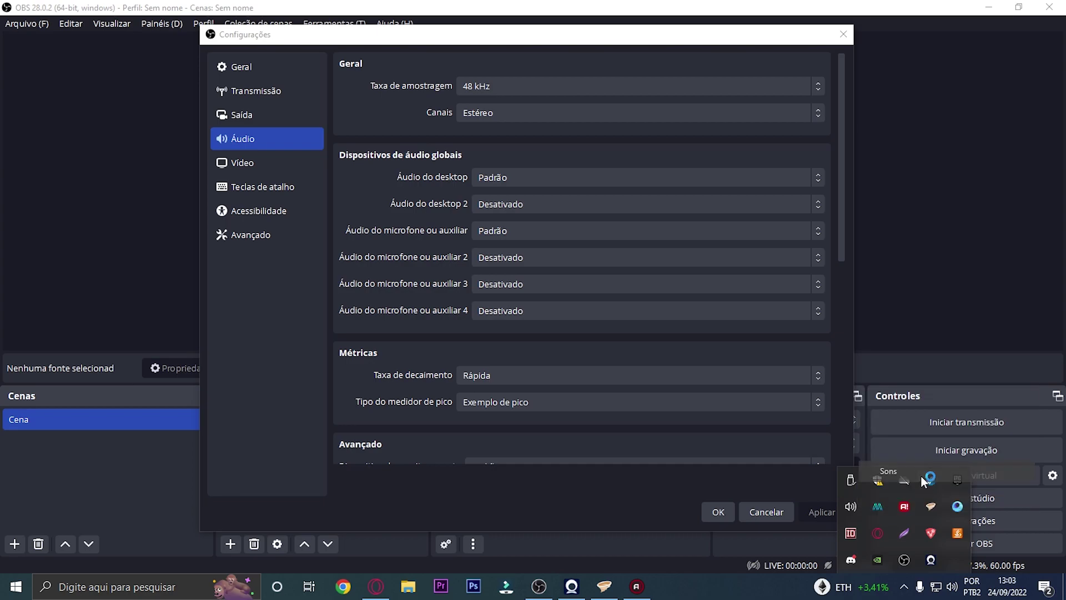
left_click_drag(236, 158, 388, 96)
left_click(368, 111)
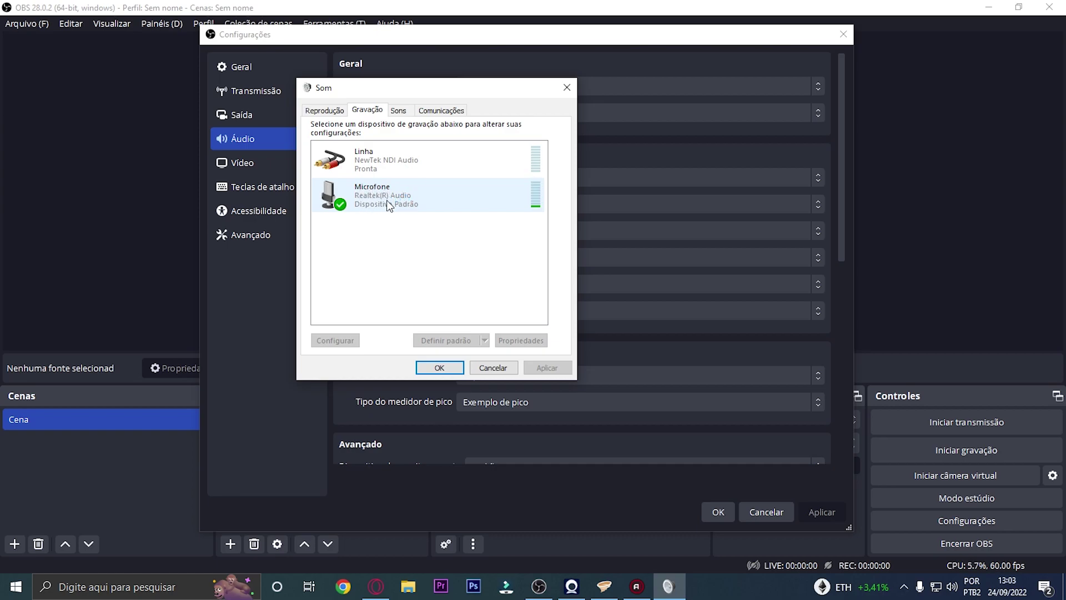
left_click(439, 368)
Try Microfone (Realtek(R) Audio) as the microphone or auxiliary device, set it back to Padrão and apply the audio settings.
left_click(511, 231)
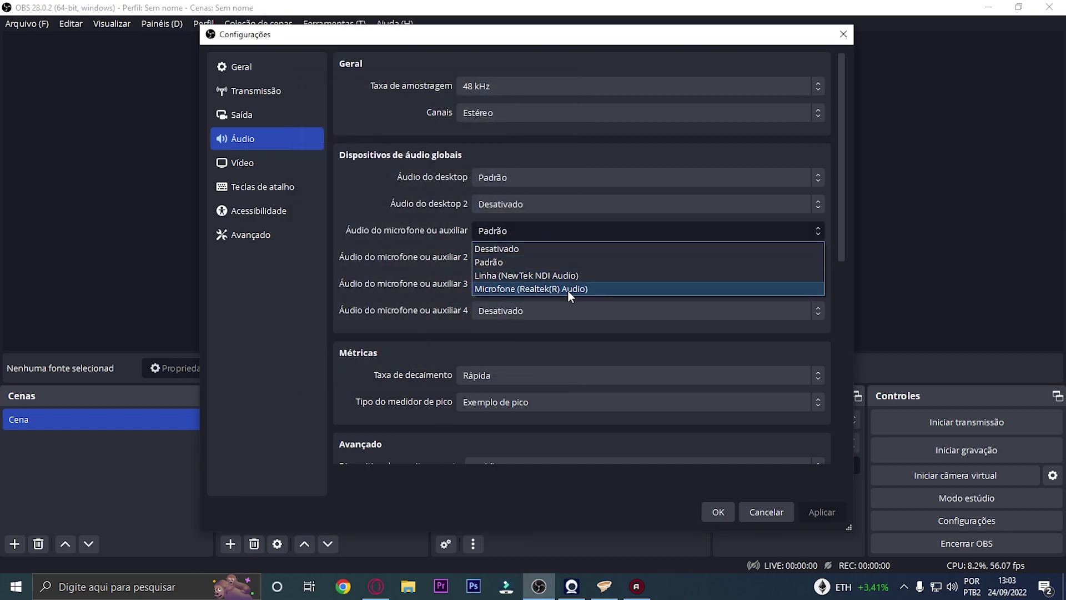
left_click(560, 286)
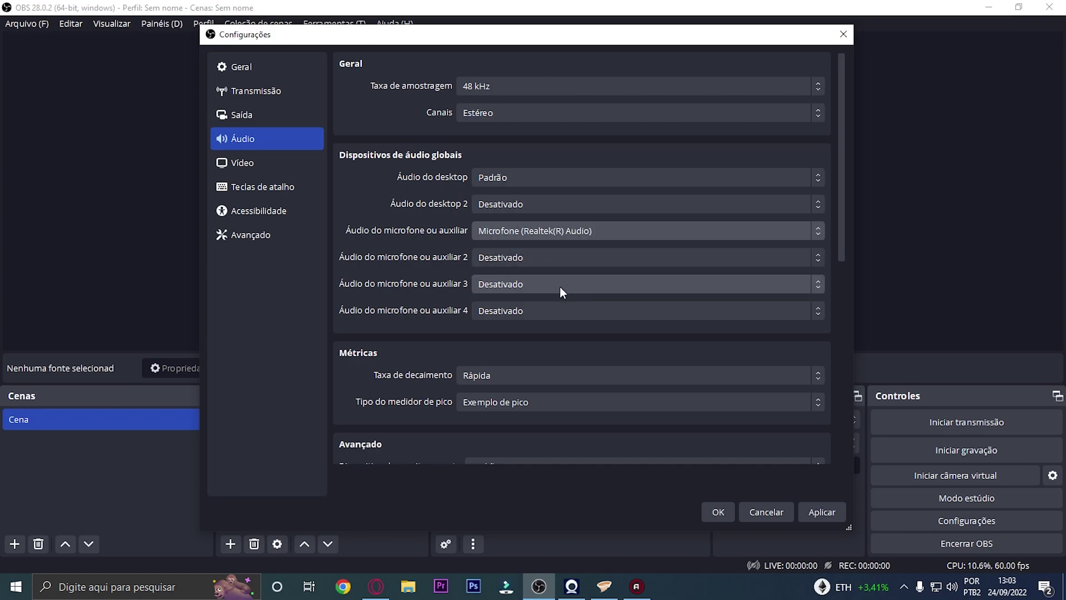
left_click(529, 233)
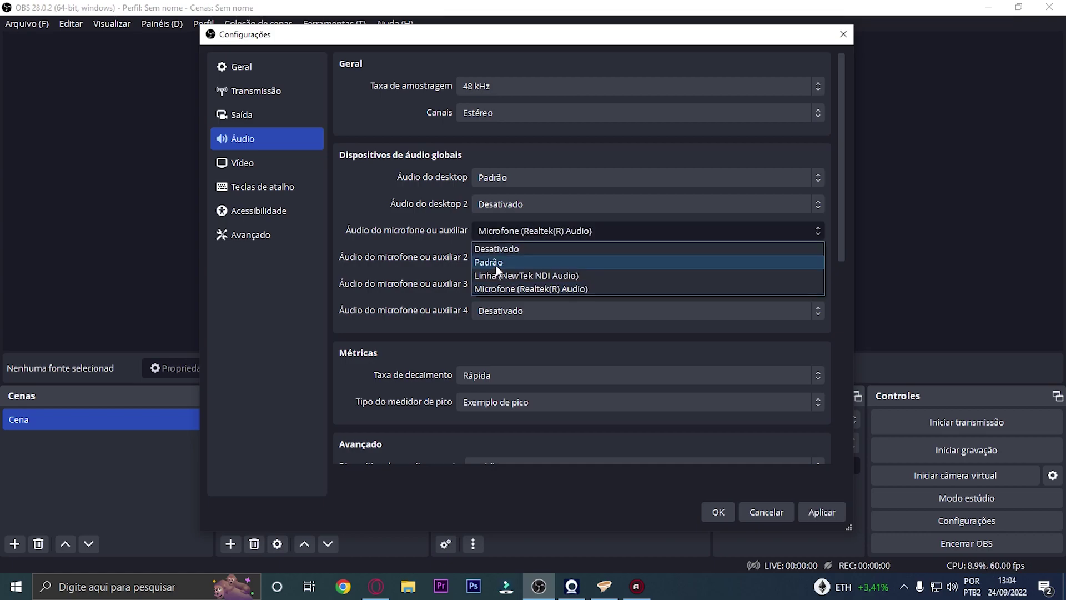
left_click(495, 261)
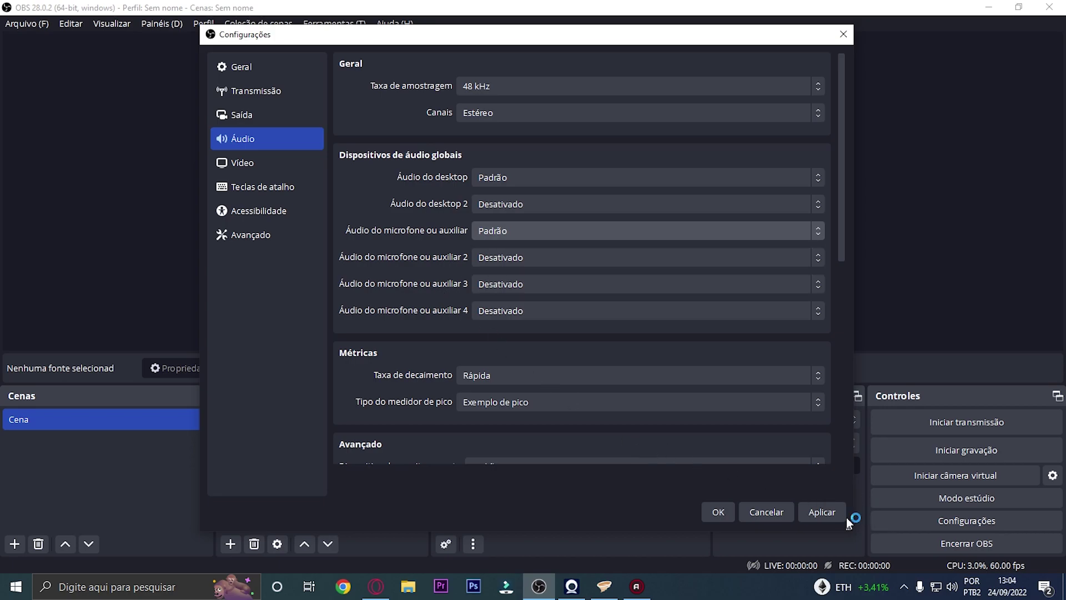
left_click(826, 510)
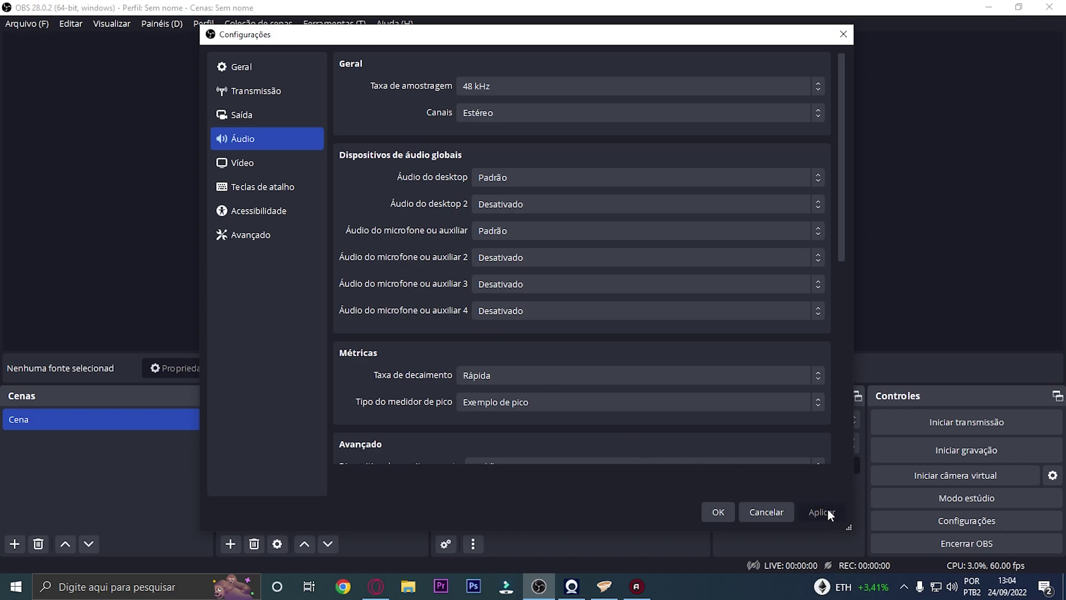
In the video settings, keep the base resolution at 1600x900 and select the output resolution text.
left_click(268, 168)
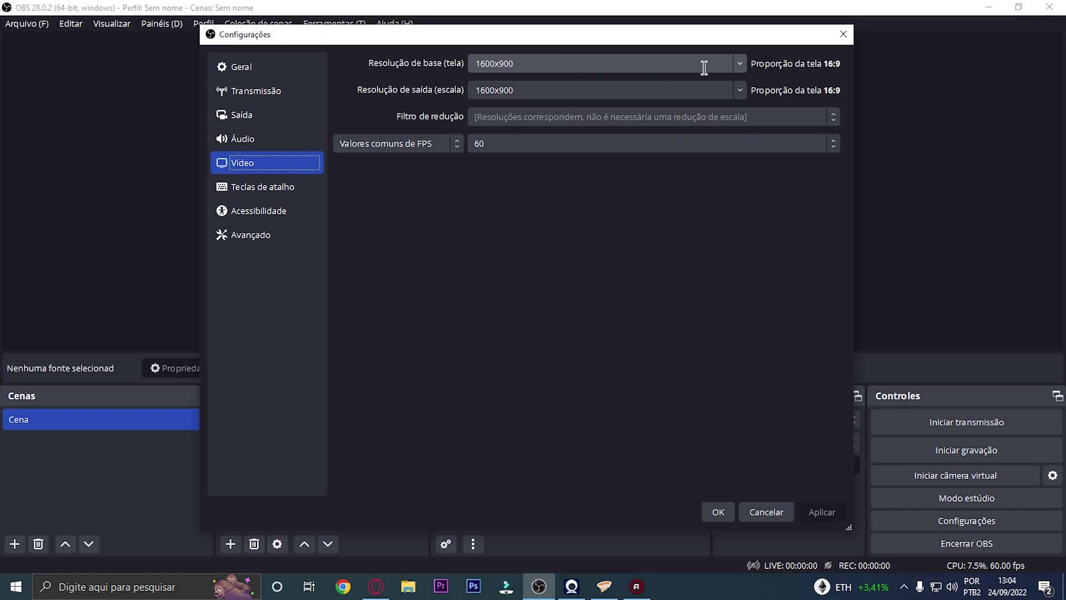
left_click(738, 63)
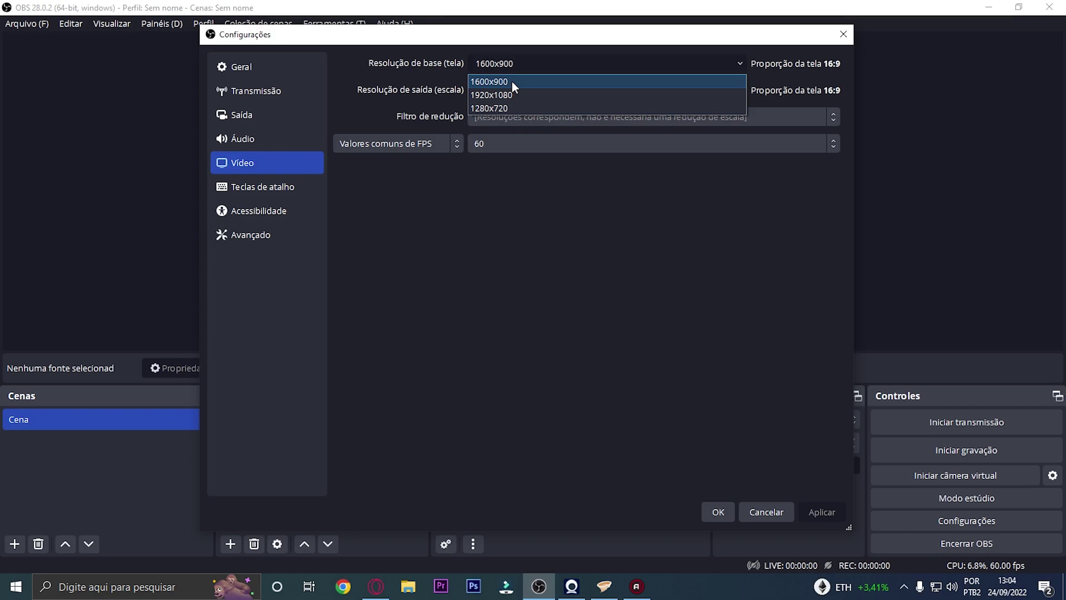
left_click(512, 82)
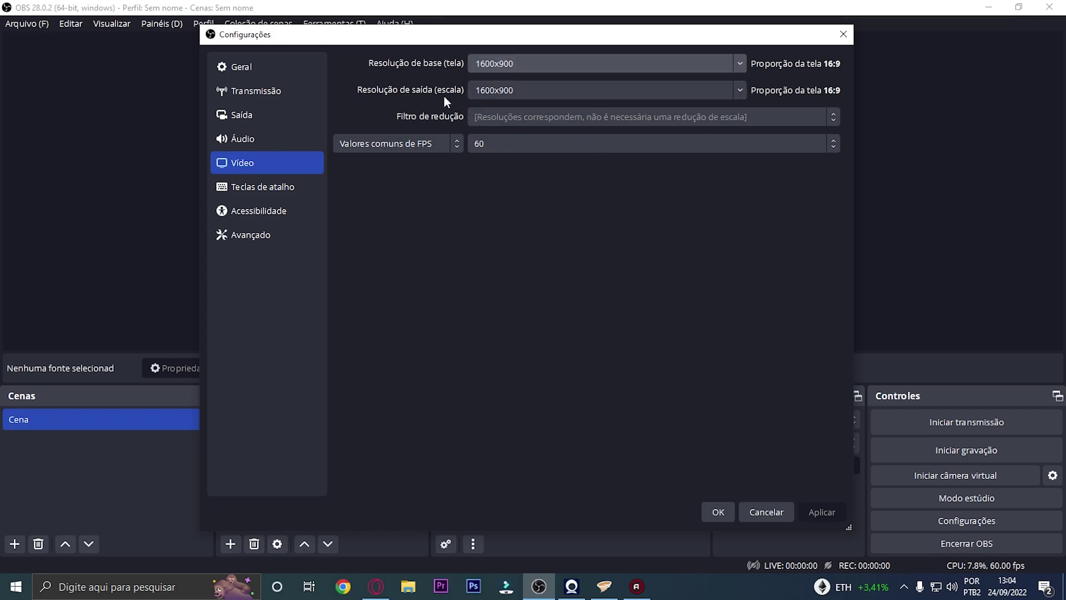
left_click_drag(532, 88, 453, 89)
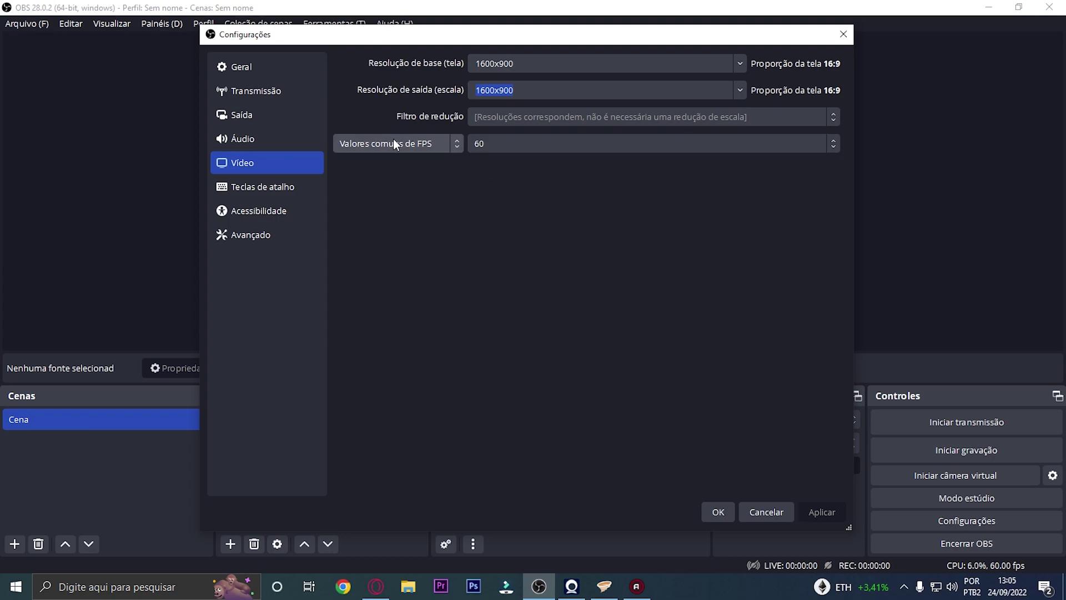
Keep the frame rate on Valores comuns de FPS at 60 and confirm the settings.
left_click(428, 146)
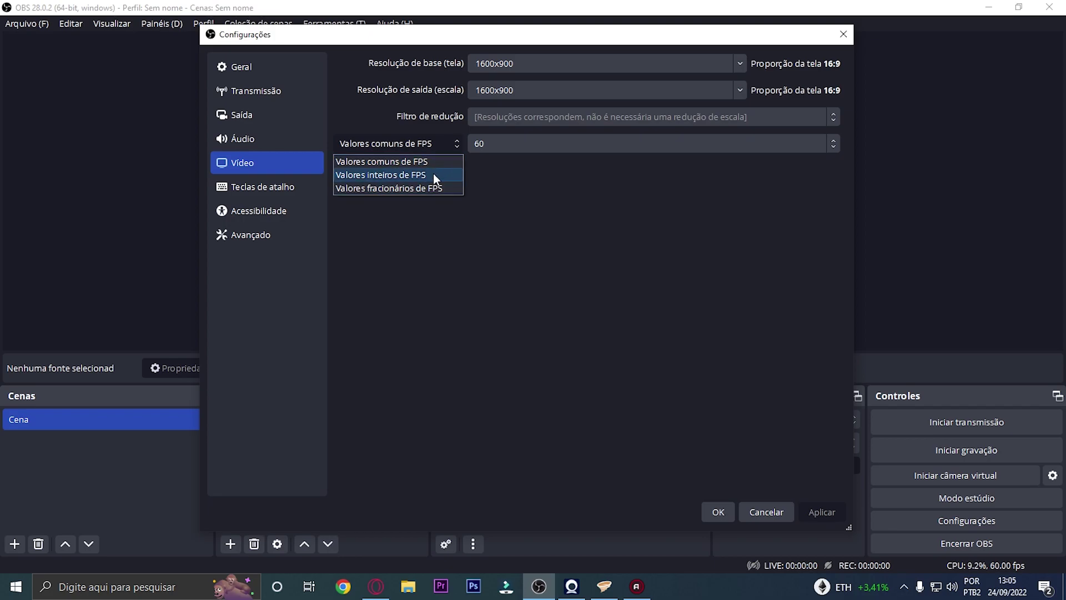
left_click(432, 162)
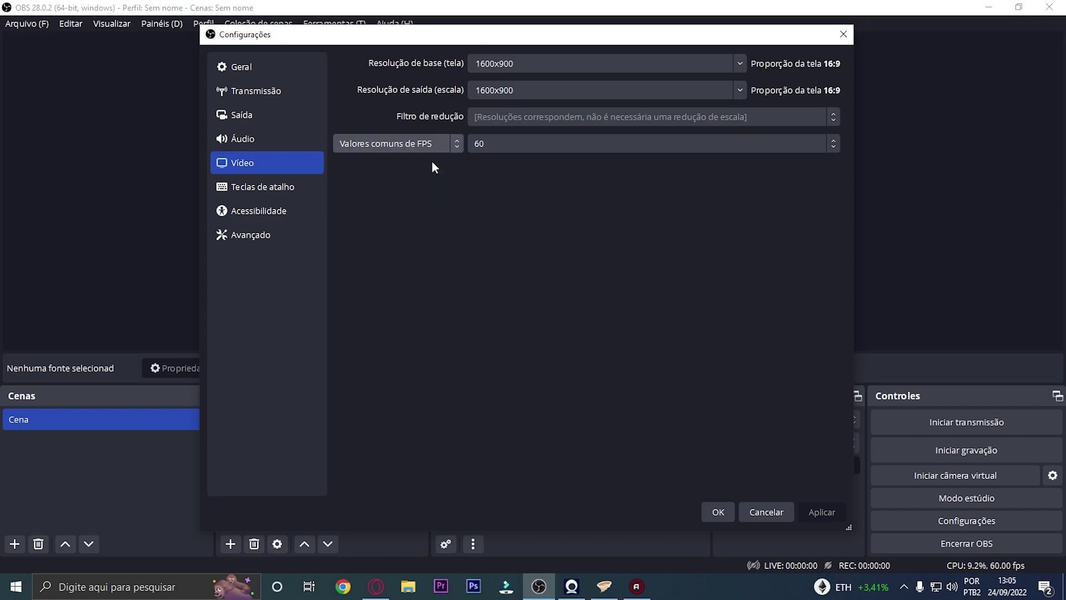
left_click(526, 142)
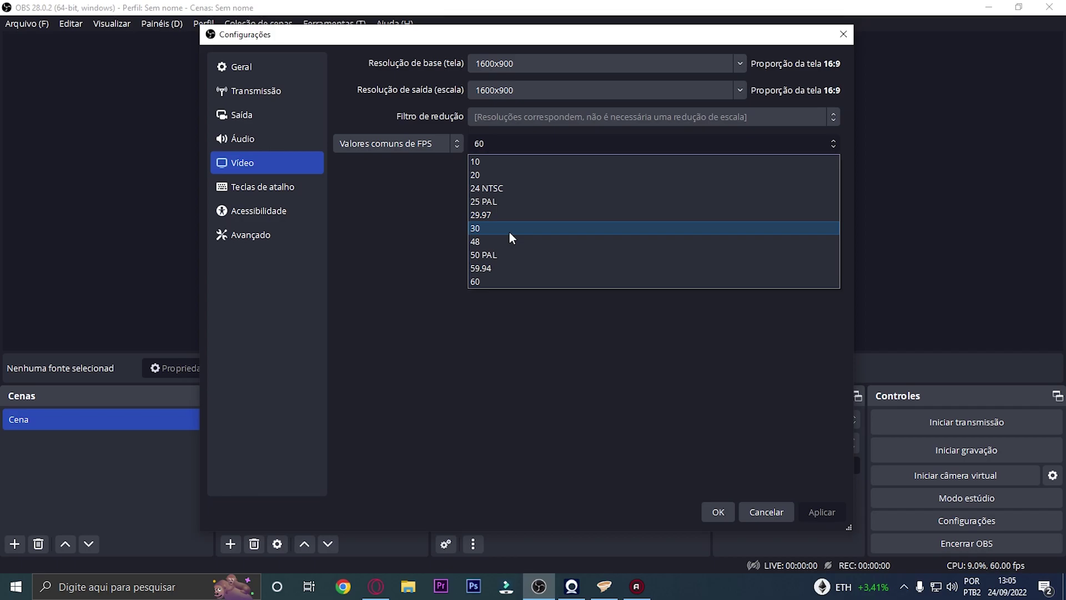
left_click(509, 280)
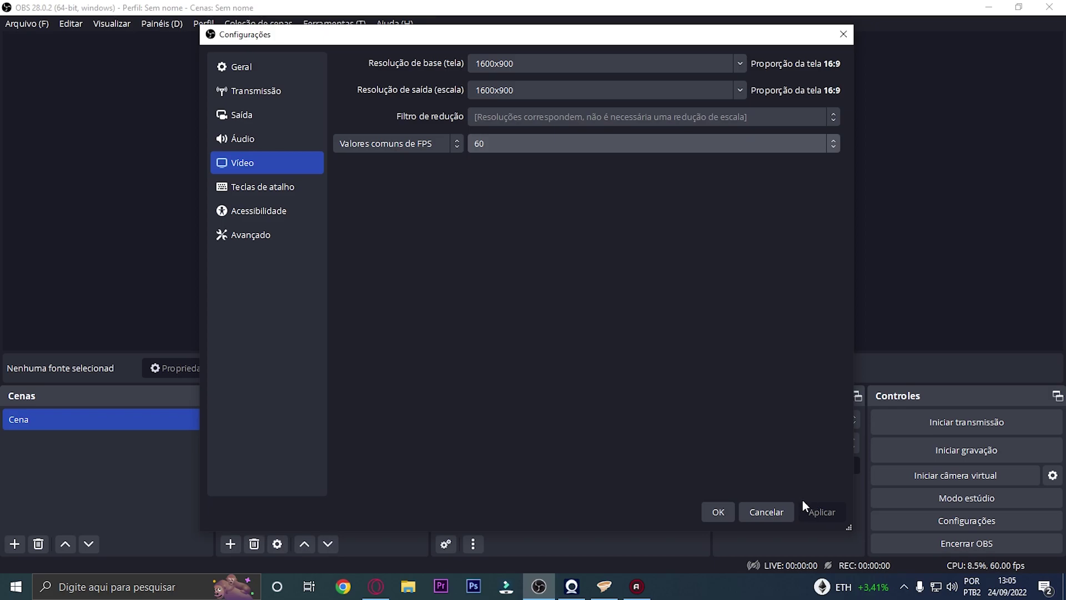
left_click(717, 513)
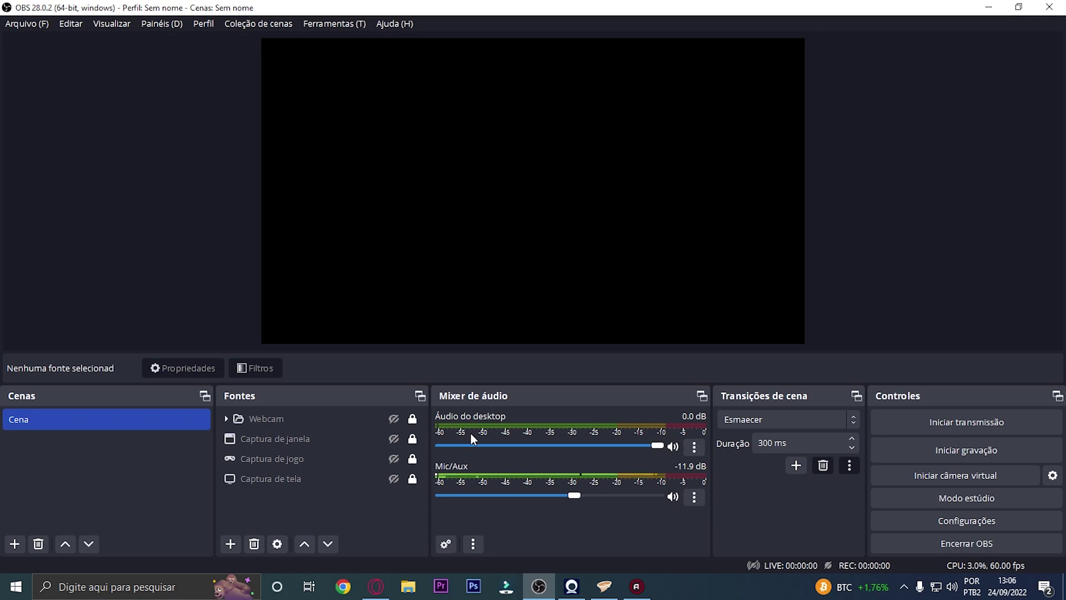
Open the advanced audio properties from the mixer and keep the Mic/Aux monitoring at Não monitorar.
left_click(693, 451)
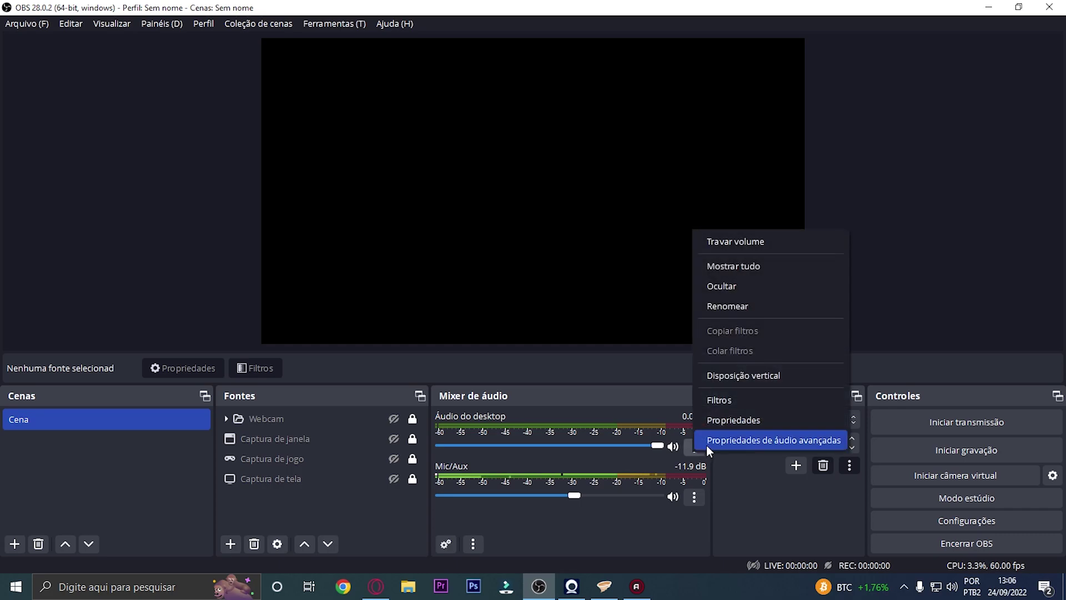
left_click(707, 442)
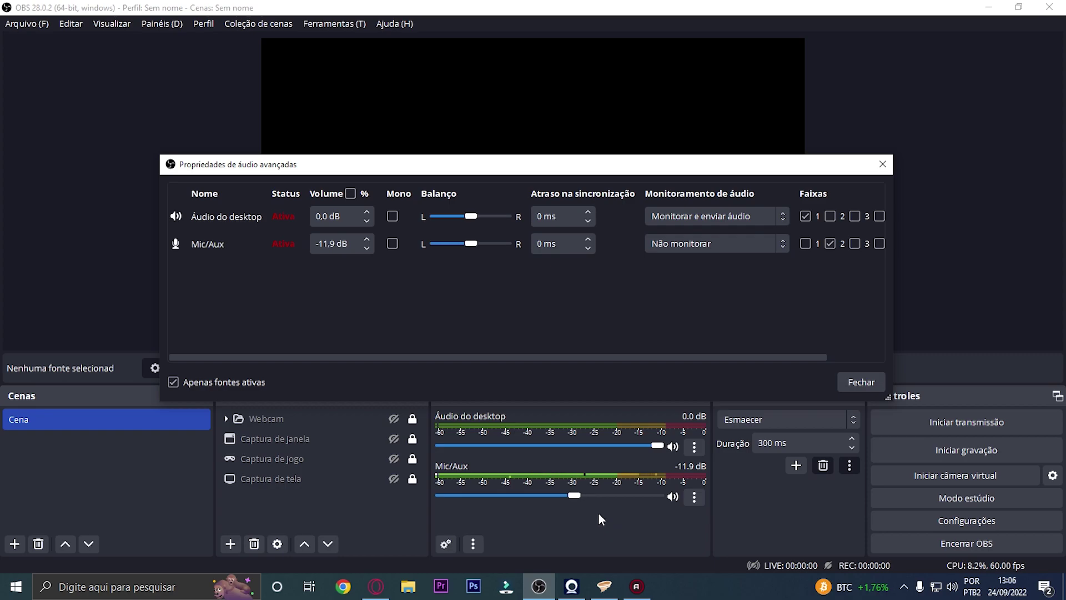
left_click_drag(642, 357, 610, 356)
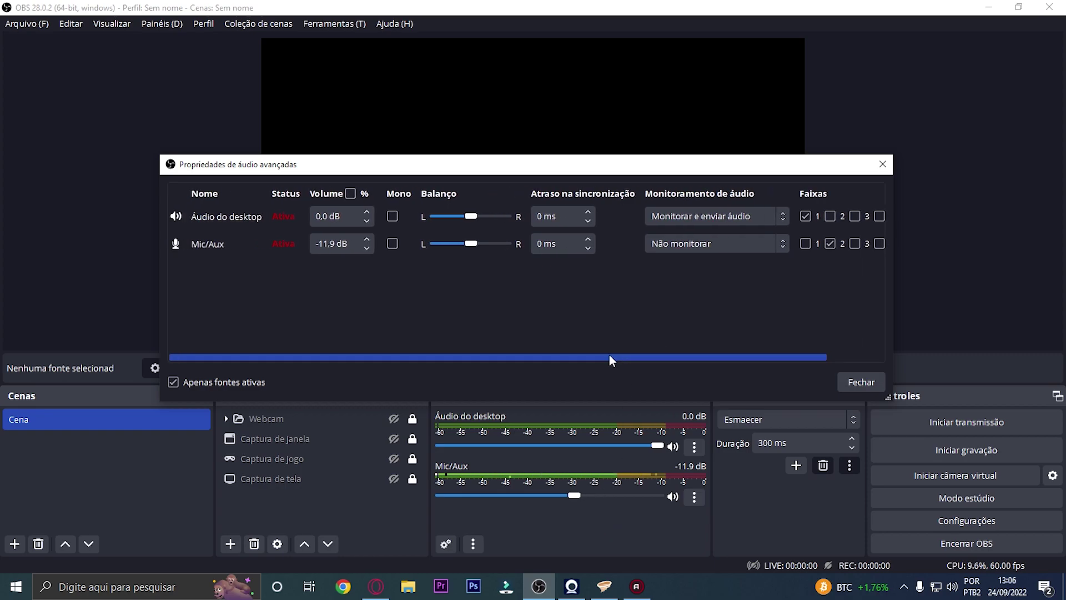
left_click(711, 246)
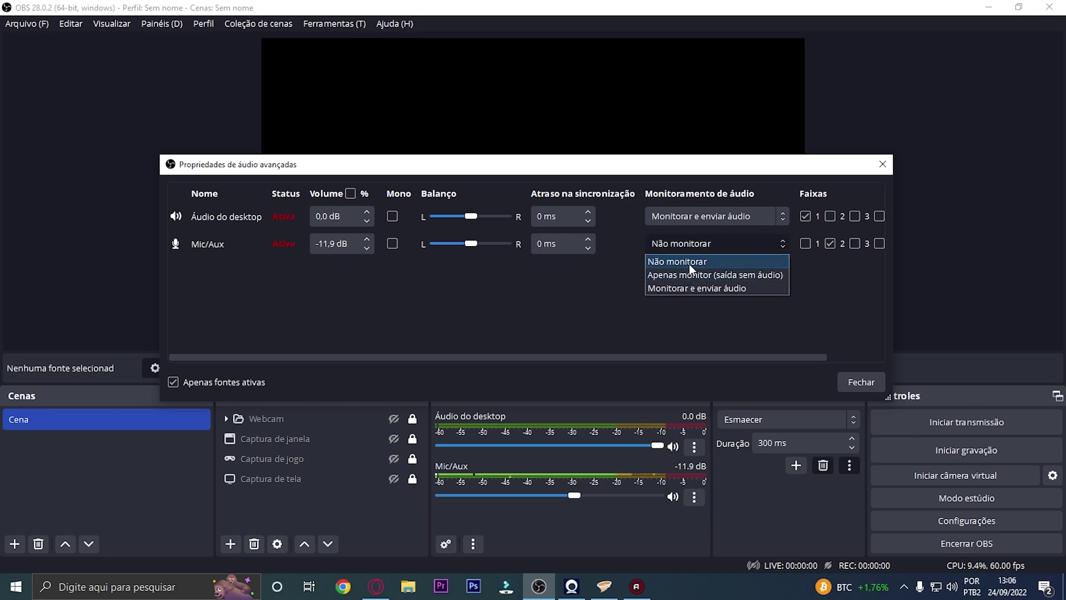
left_click(688, 264)
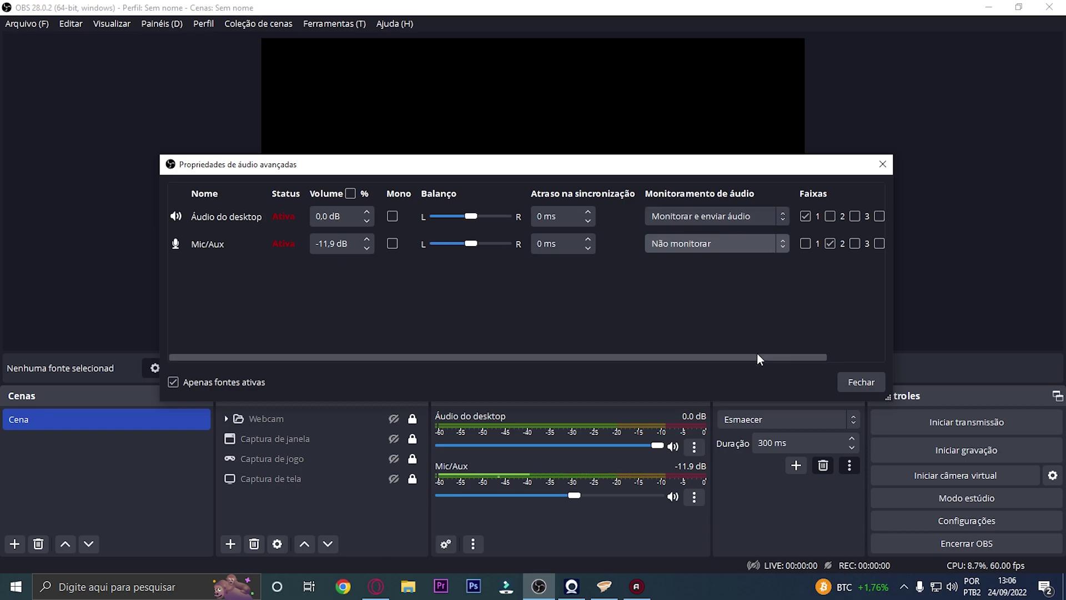
Review the track assignments of Áudio do desktop and Mic/Aux and close the advanced audio properties.
left_click_drag(759, 352, 867, 352)
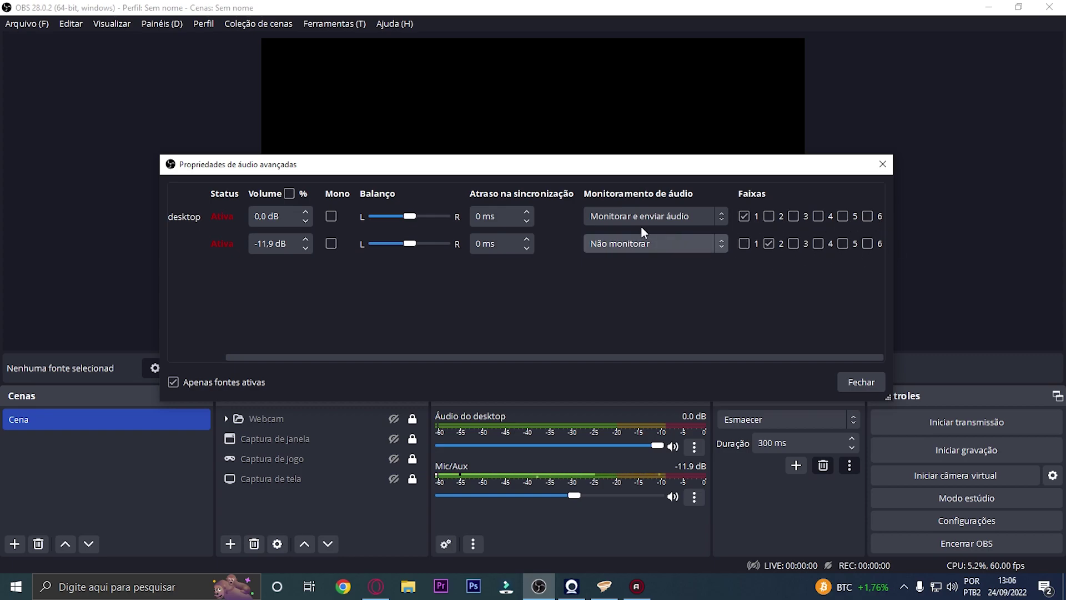
left_click_drag(639, 357, 604, 354)
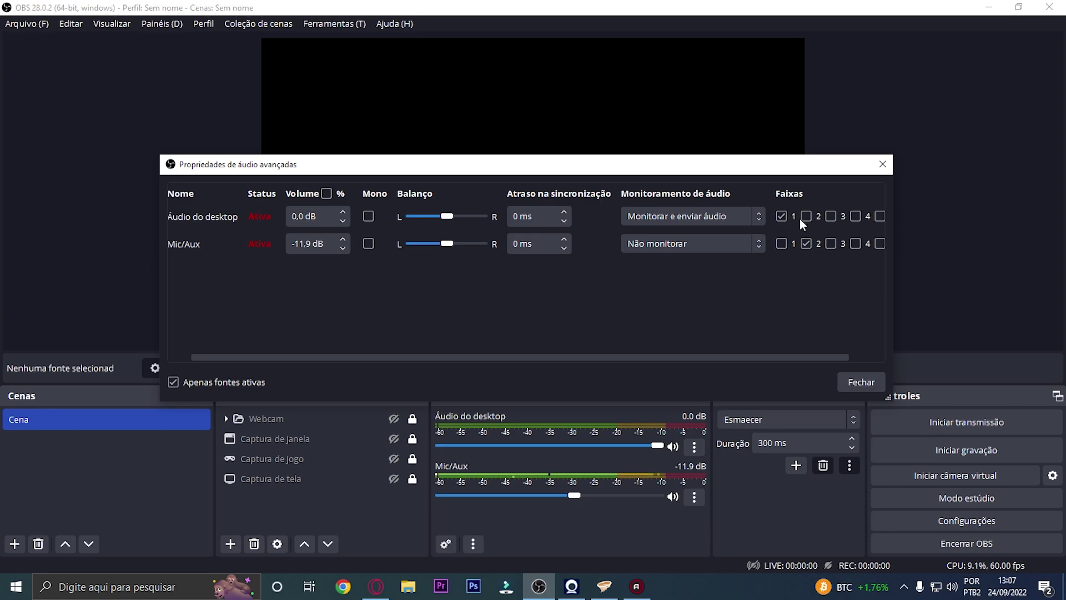
left_click(805, 243)
left_click(863, 381)
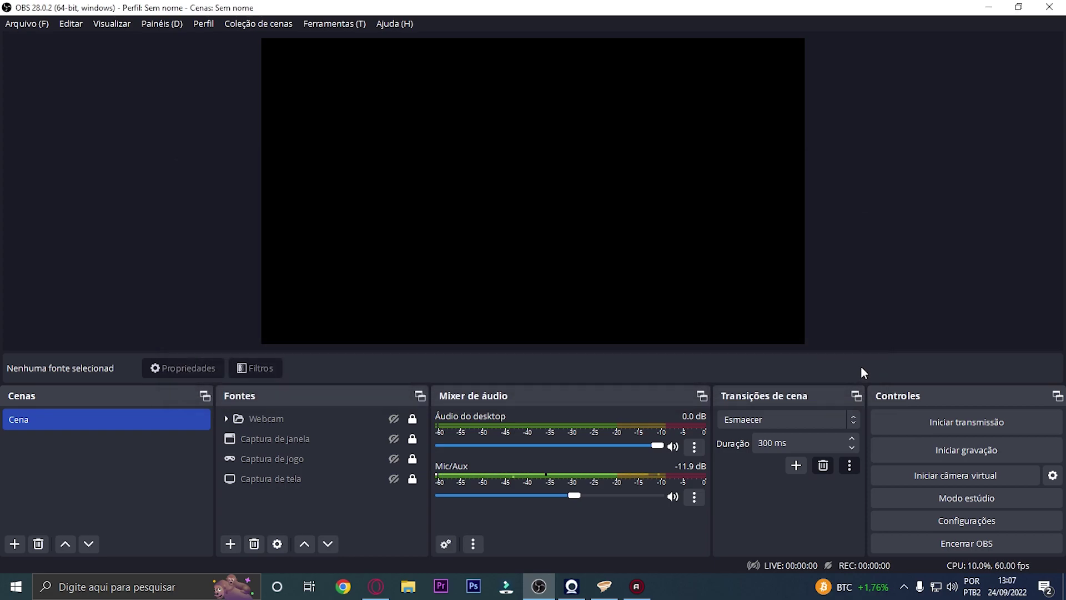